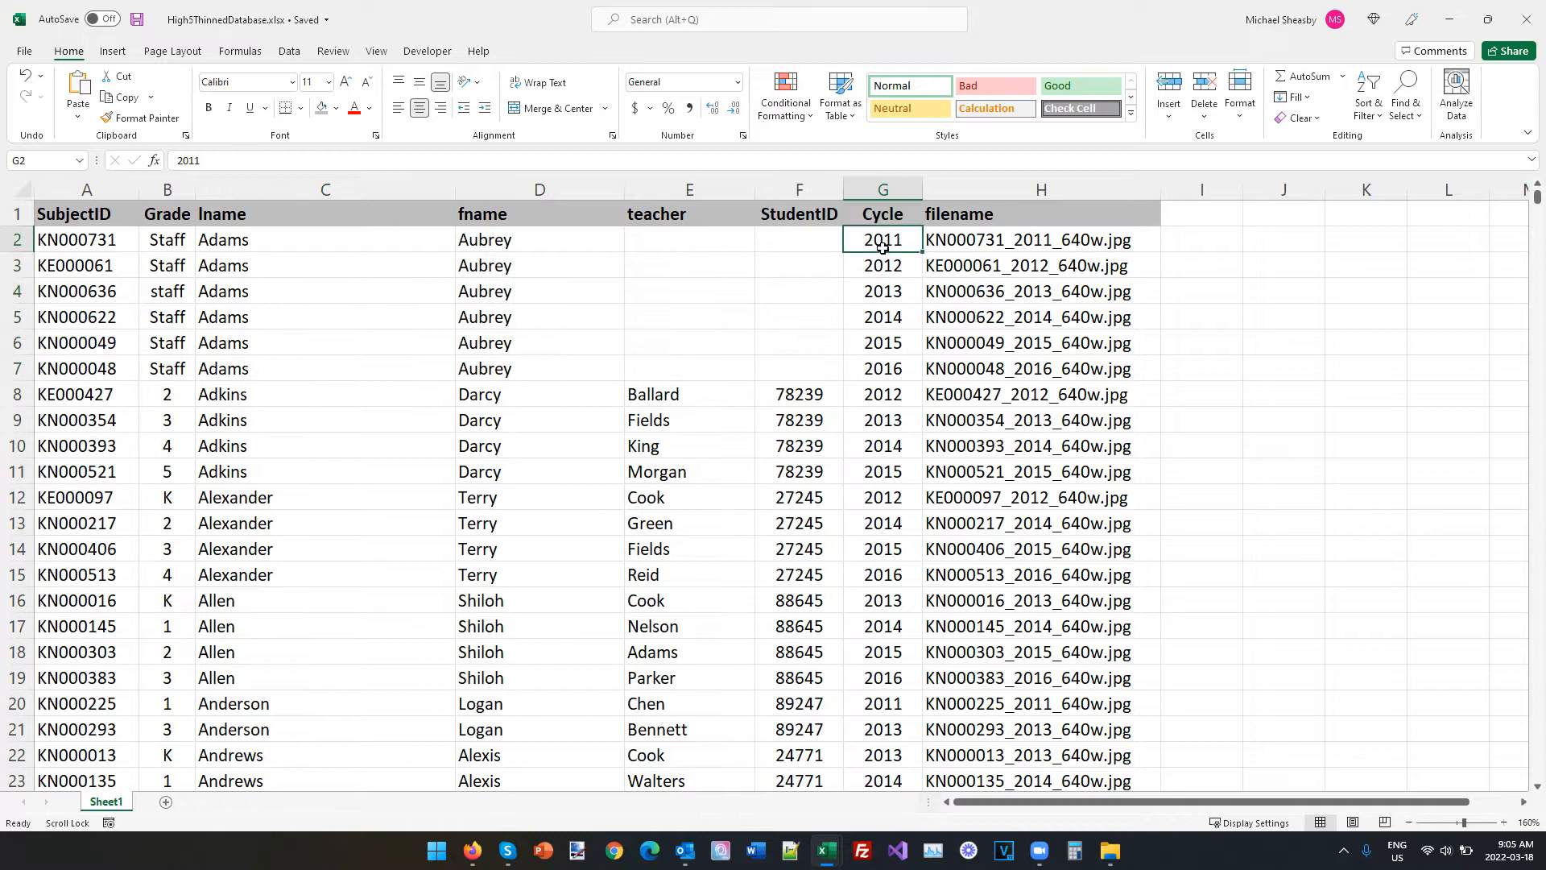
Examine the multi-year records in the spreadsheet, comparing each person's name, grade, teacher, student ID and cycle from row to row.
{"action": "left_click_drag", "start_coordinate": [987, 239], "coordinate": [896, 242]}
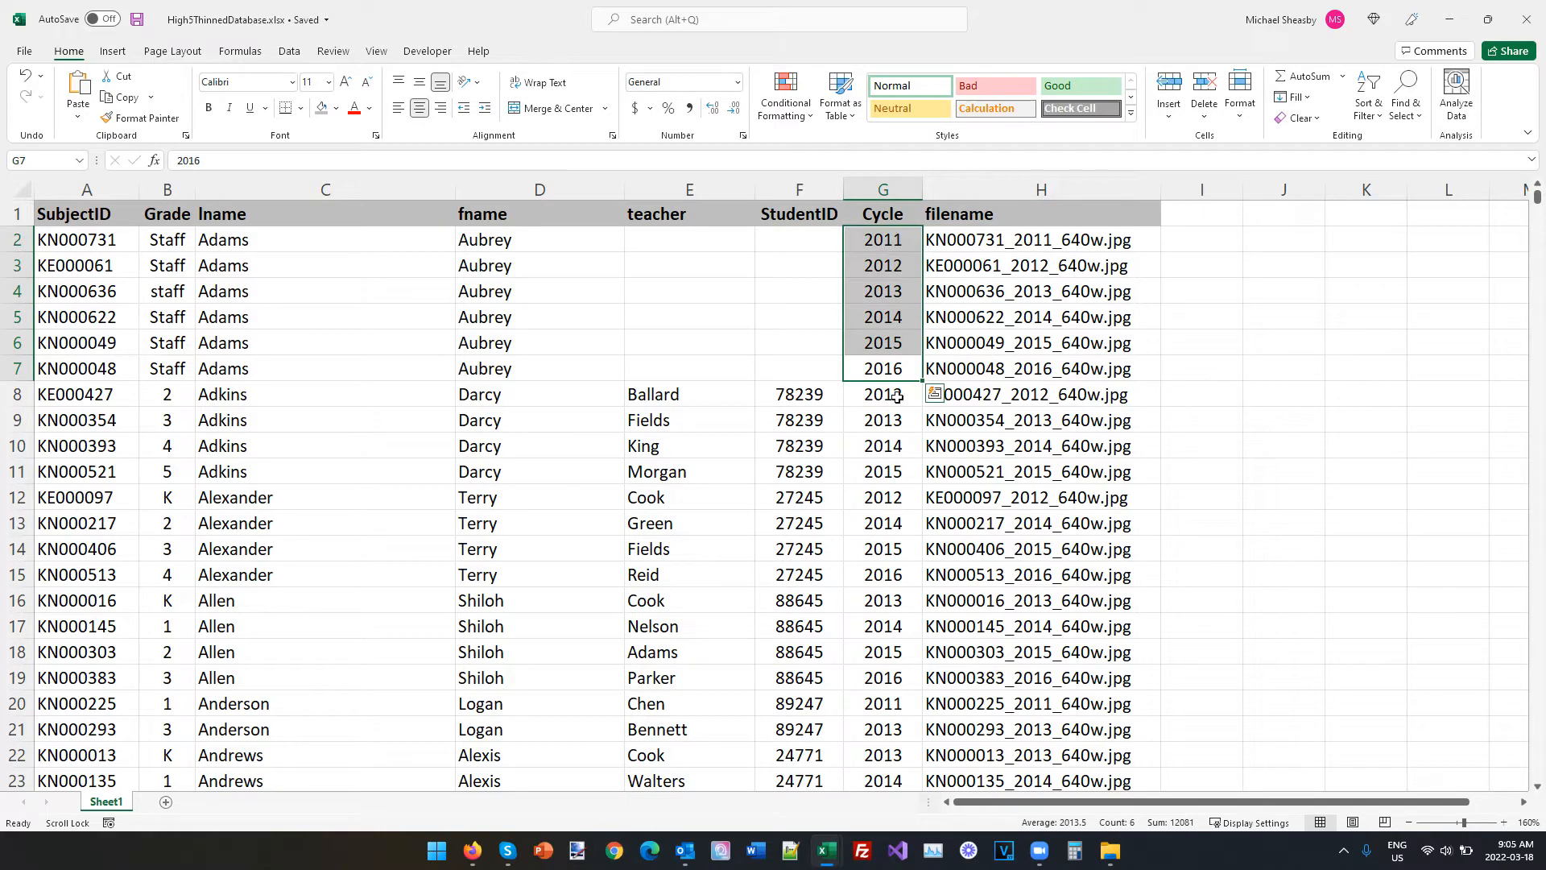
{"action": "left_click_drag", "start_coordinate": [508, 391], "coordinate": [500, 420]}
{"action": "left_click_drag", "start_coordinate": [382, 429], "coordinate": [246, 467]}
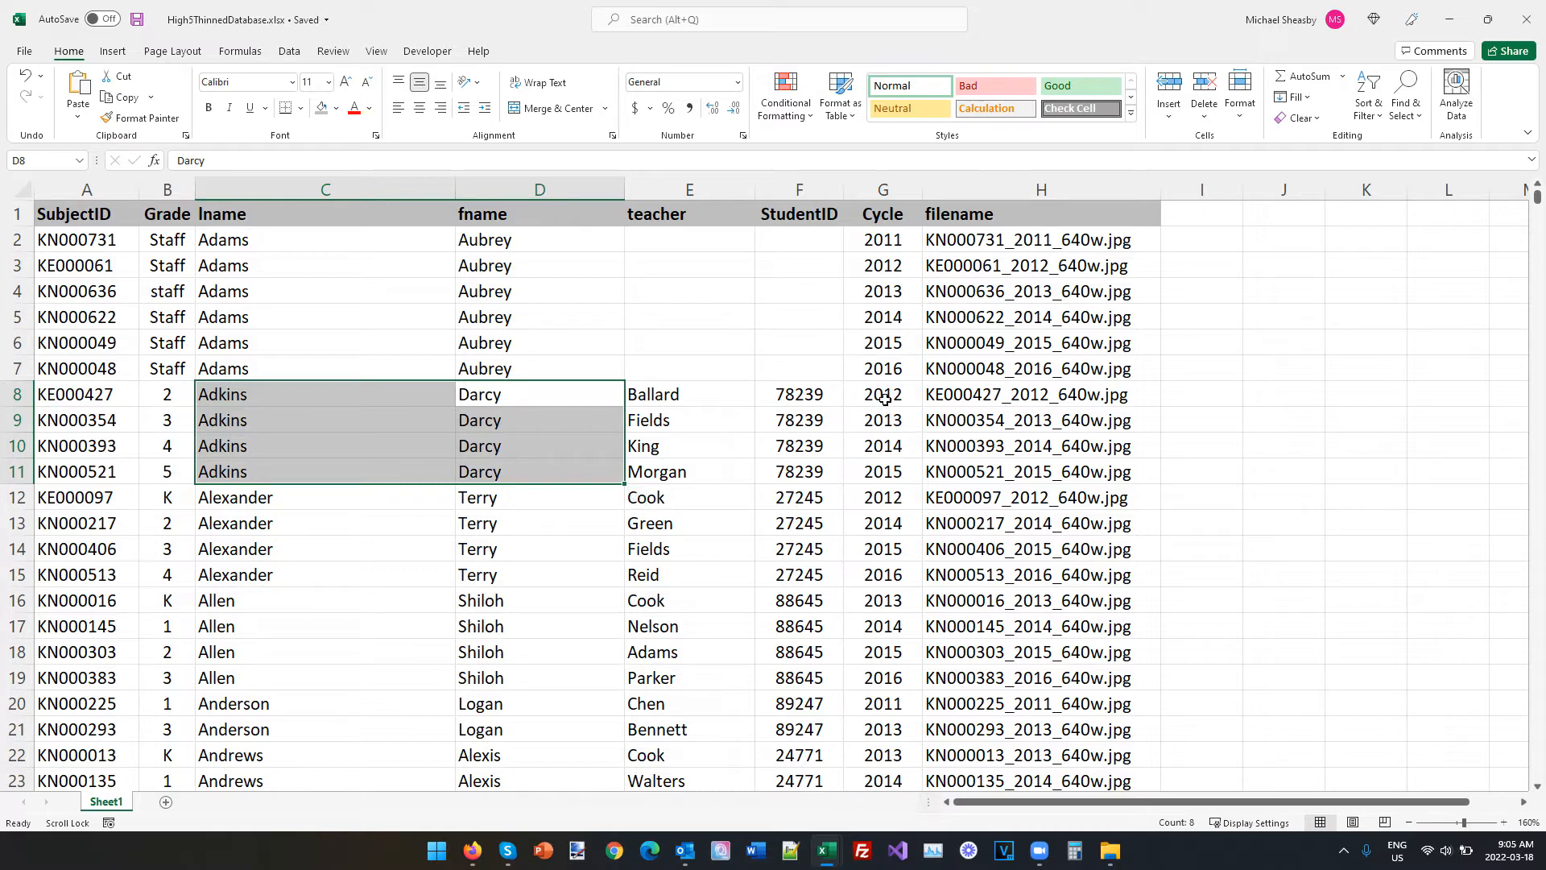
{"action": "left_click", "coordinate": [166, 402]}
{"action": "left_click", "coordinate": [174, 475]}
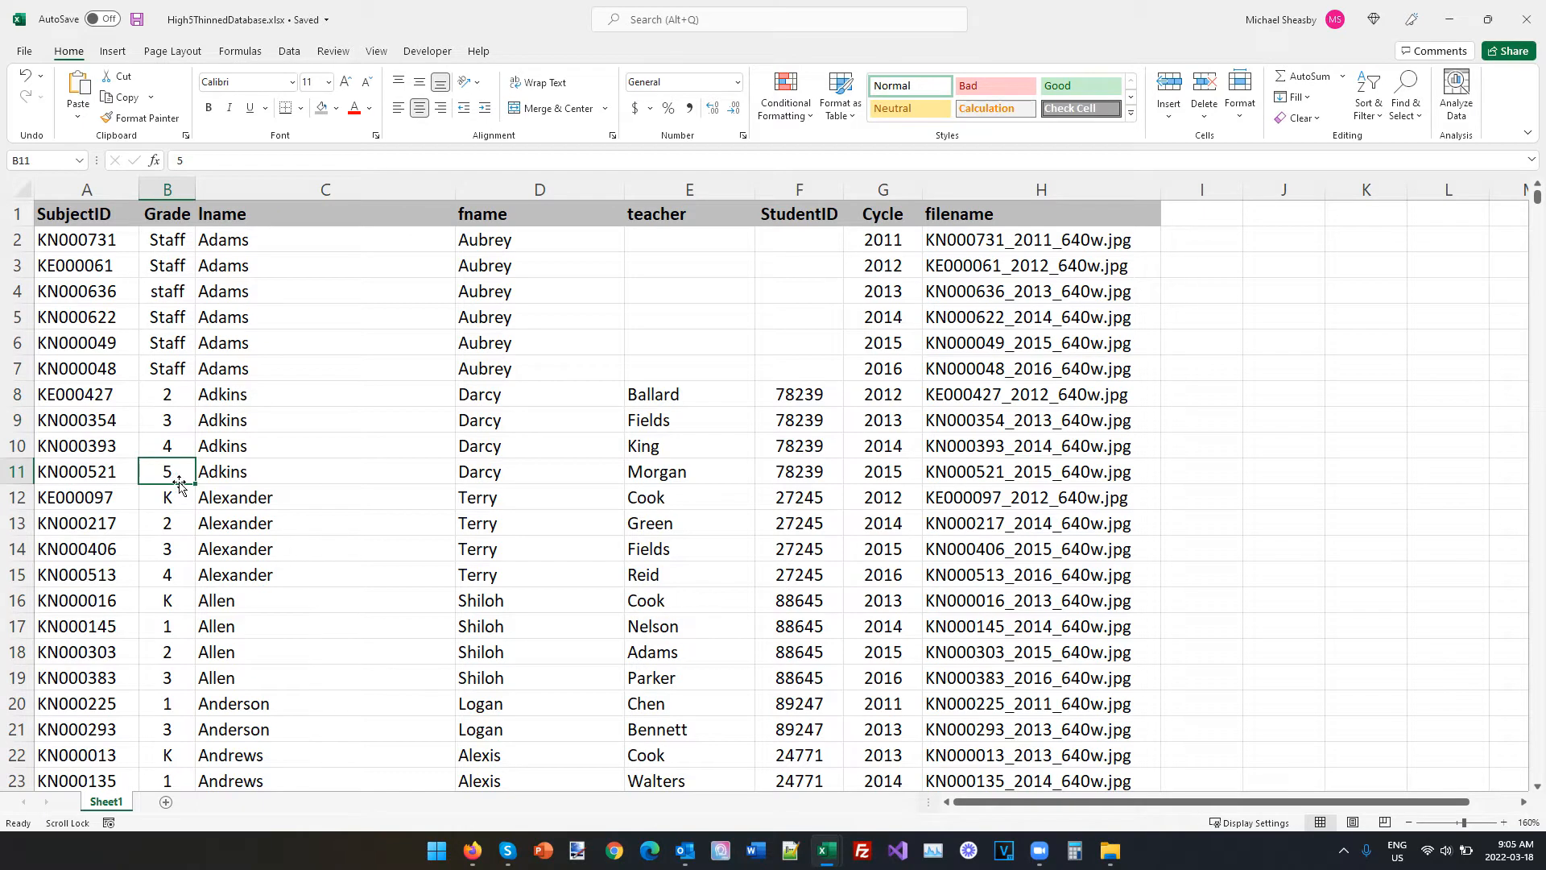
{"action": "left_click_drag", "start_coordinate": [664, 393], "coordinate": [658, 476]}
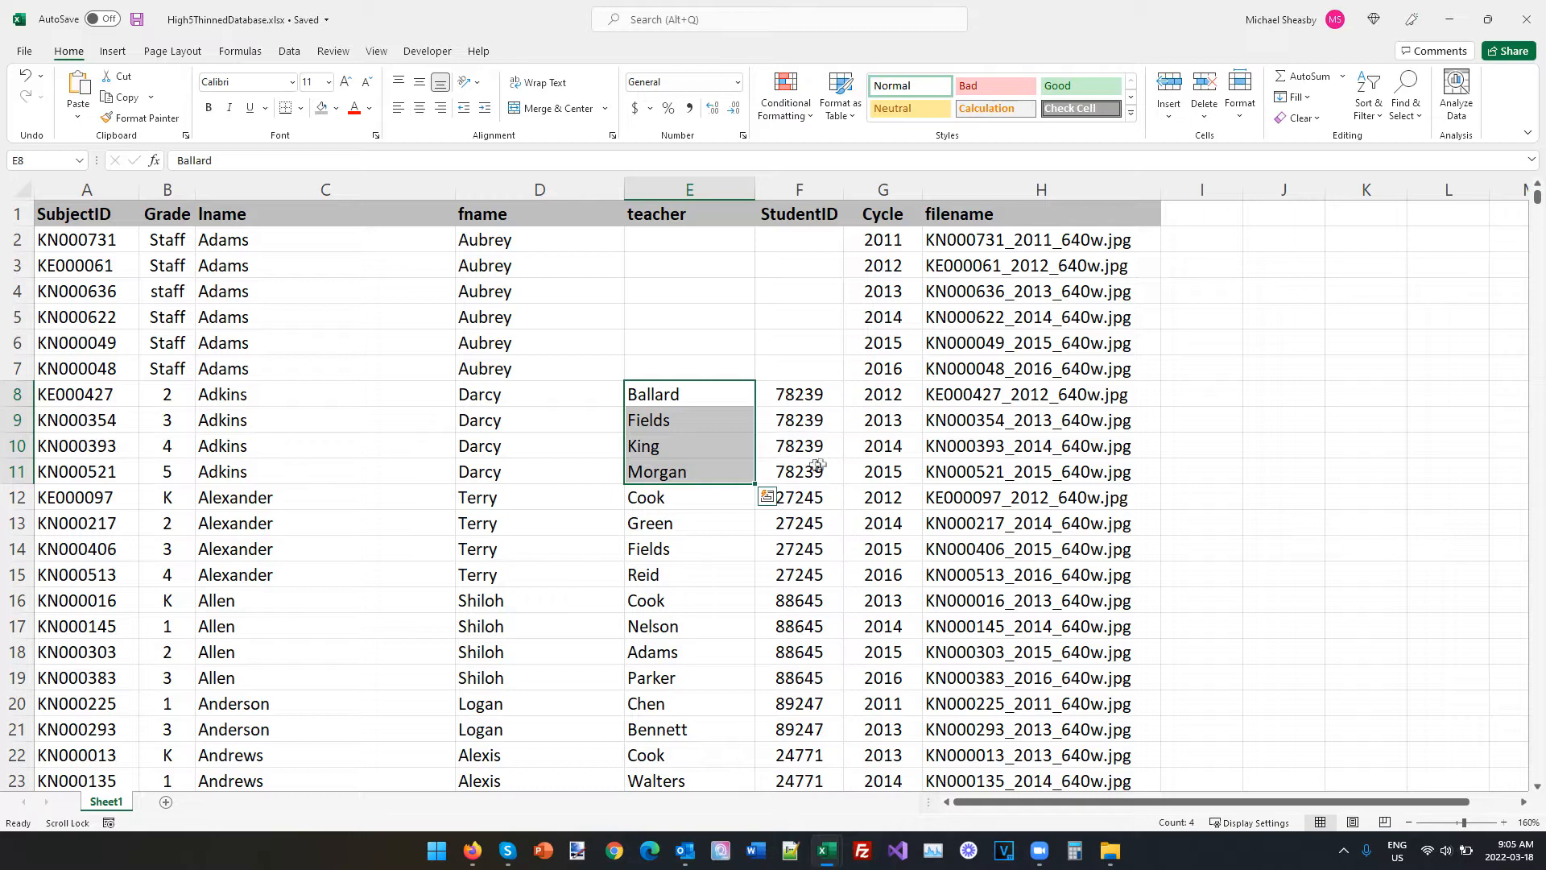
{"action": "left_click_drag", "start_coordinate": [921, 469], "coordinate": [649, 470]}
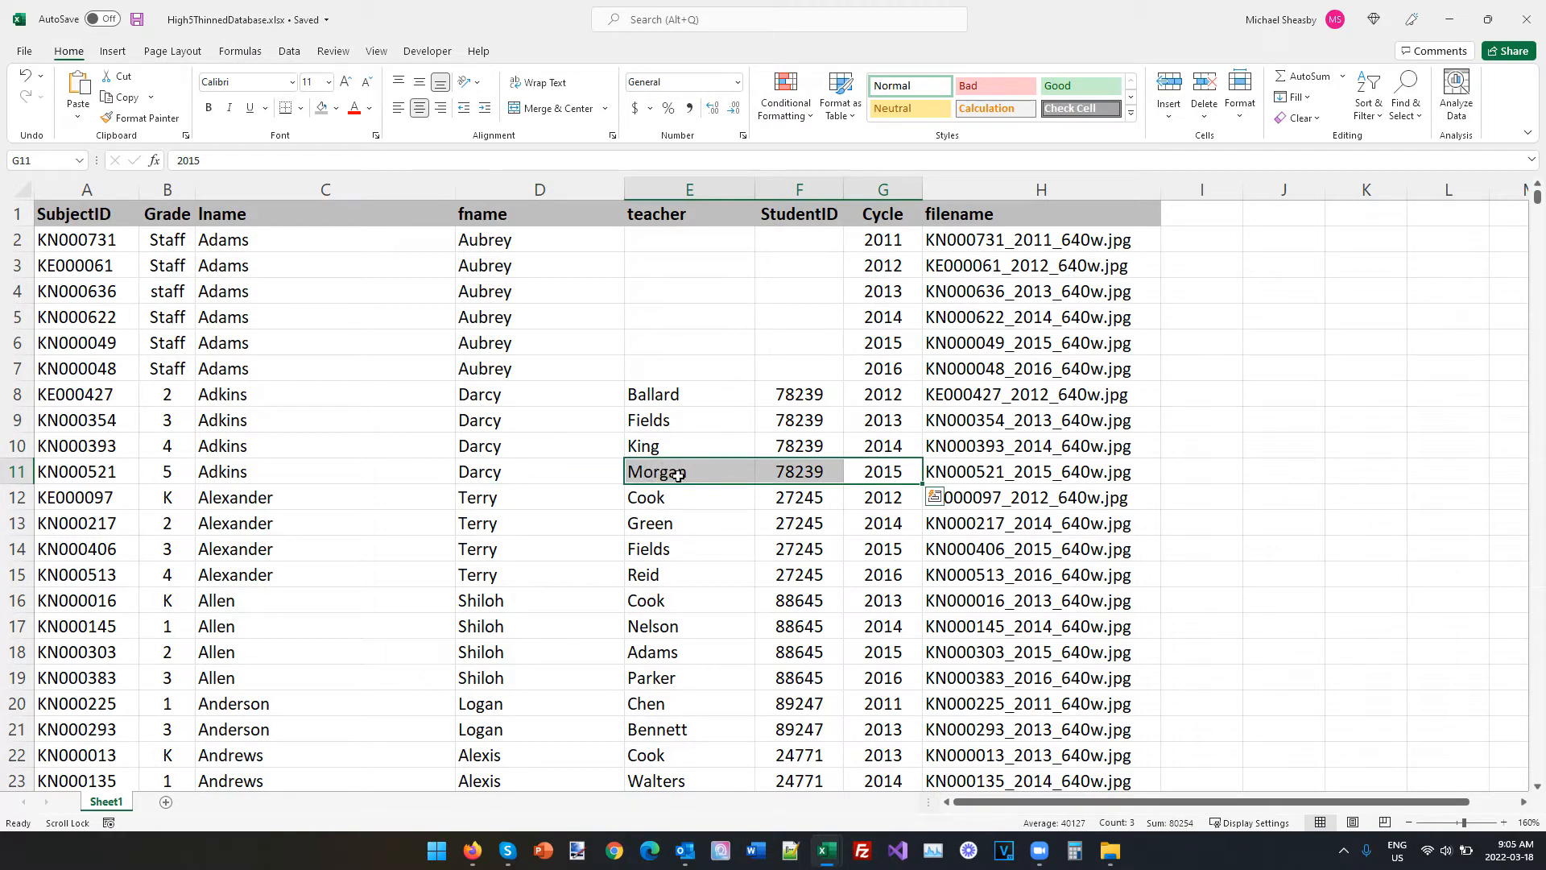
{"action": "left_click", "coordinate": [678, 475]}
{"action": "scroll", "coordinate": [675, 477], "scroll_direction": "down", "scroll_amount": 7}
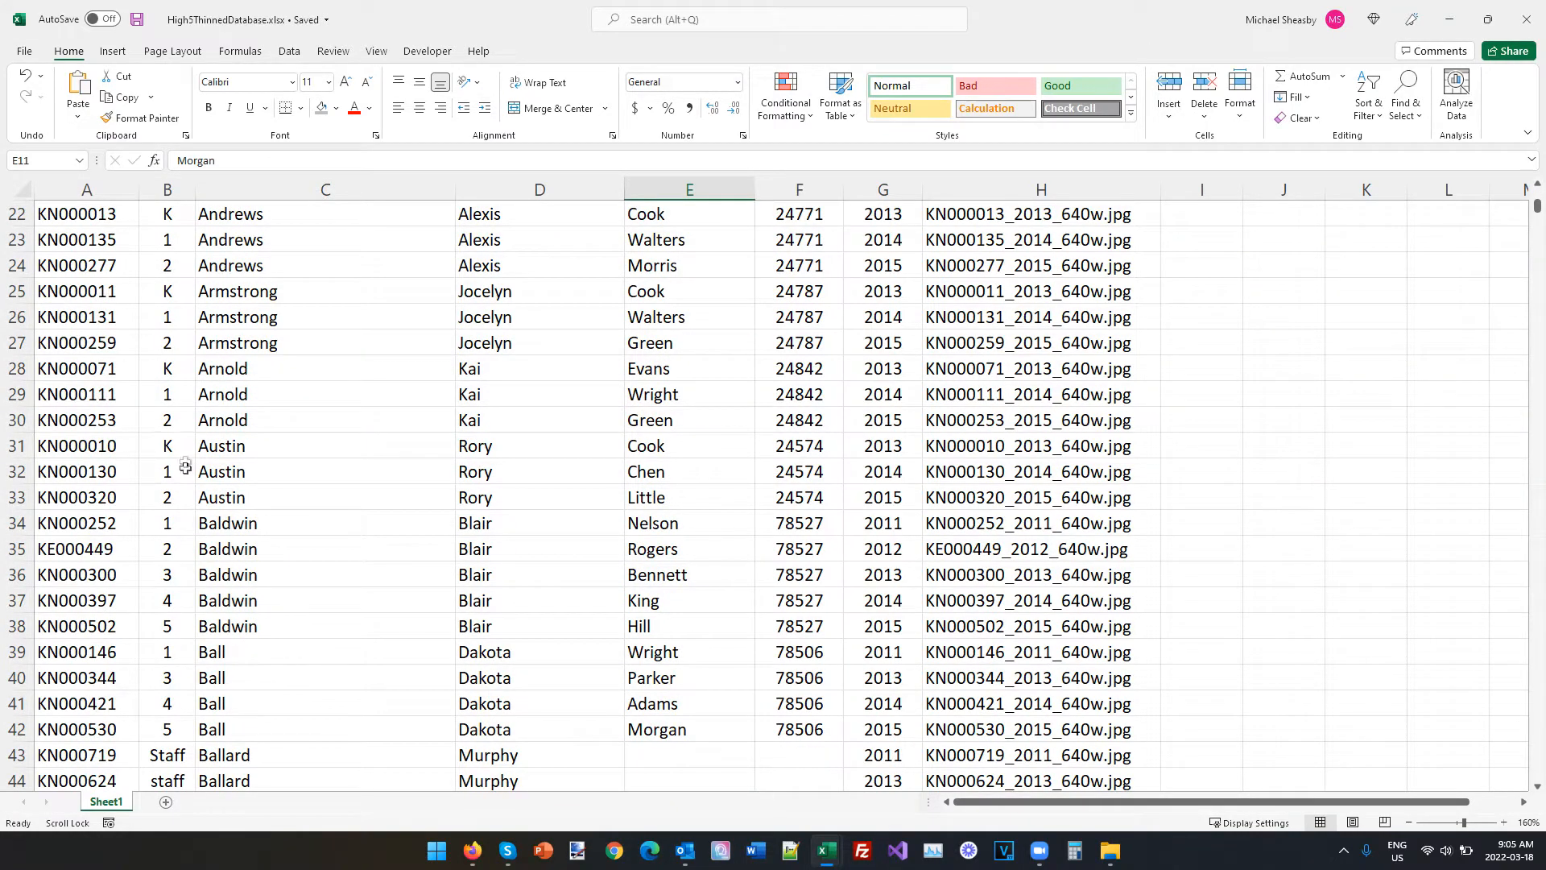
{"action": "left_click_drag", "start_coordinate": [241, 451], "coordinate": [883, 499]}
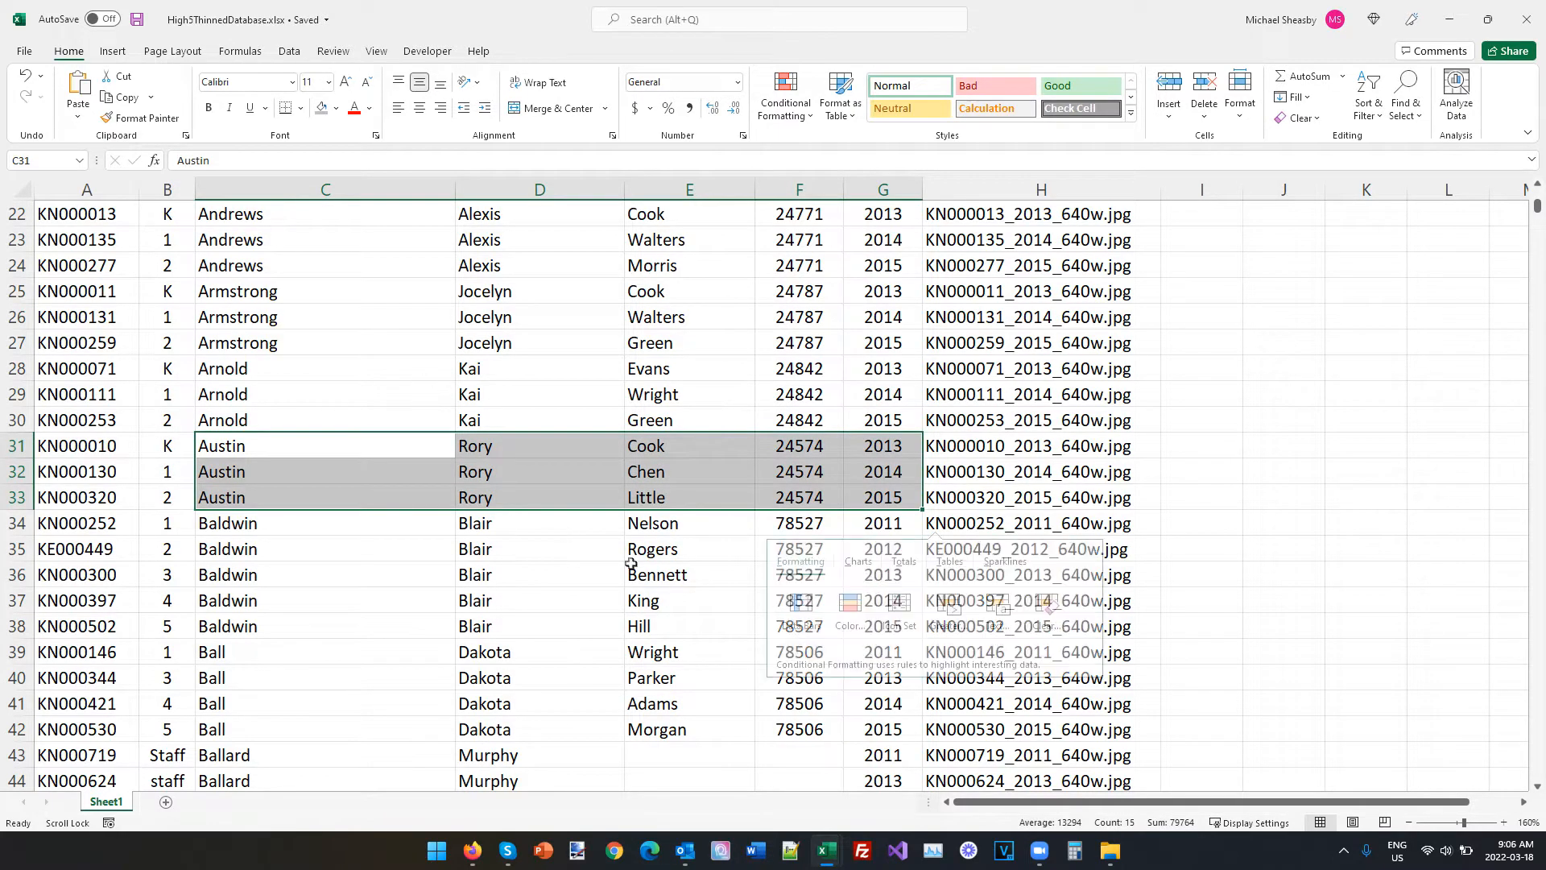
Switch to High5.ID in the browser and load the multi-year CSV file for a database import.
{"action": "key", "text": "alt+Tab"}
{"action": "key", "text": "alt+Tab"}
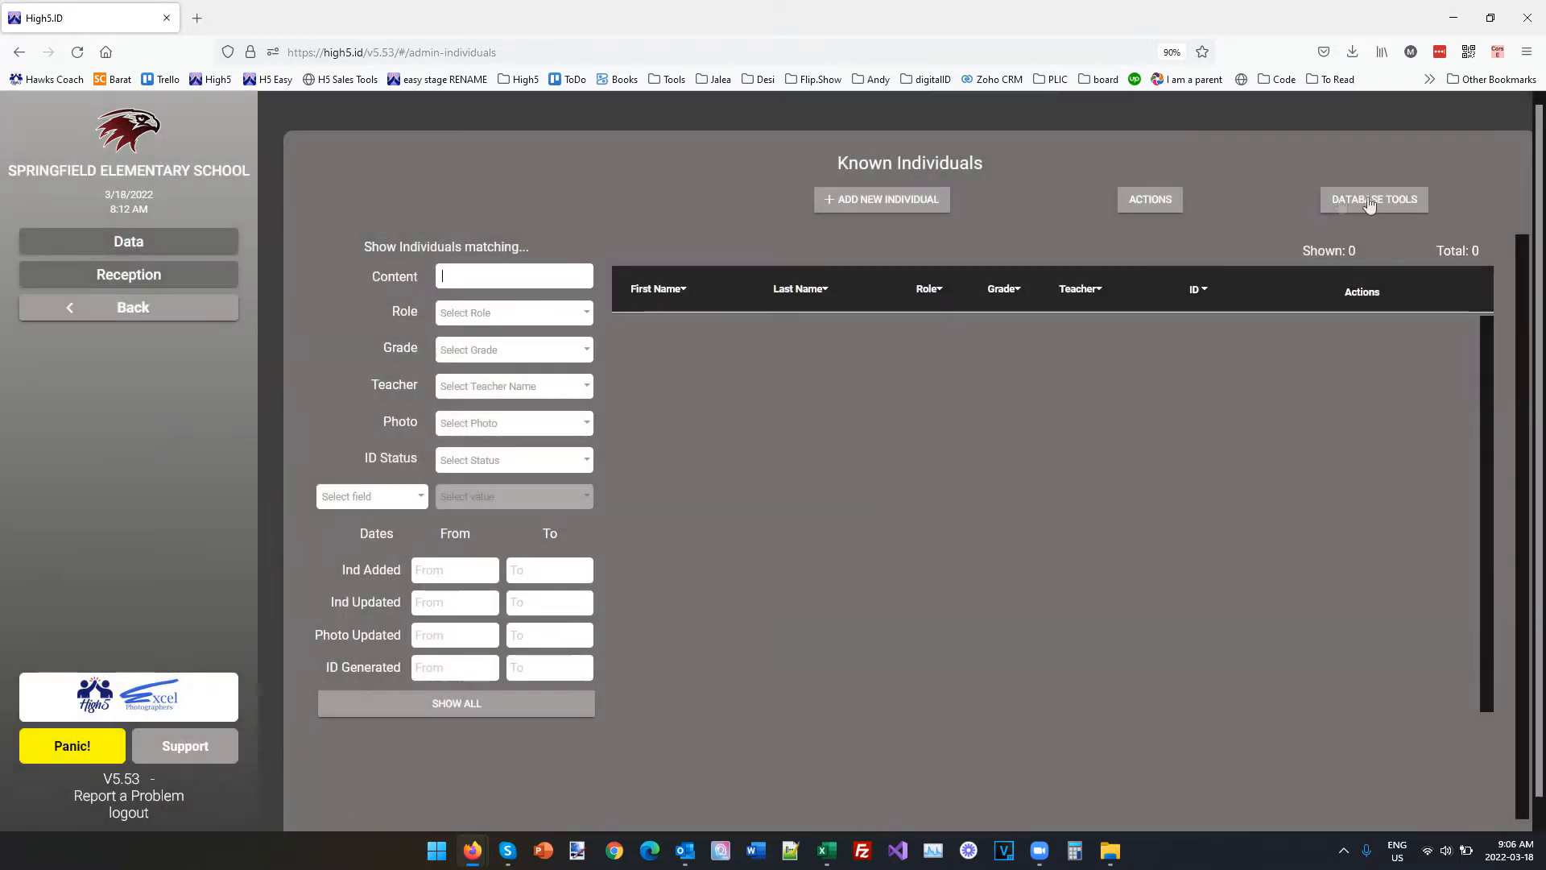
{"action": "left_click", "coordinate": [1370, 204]}
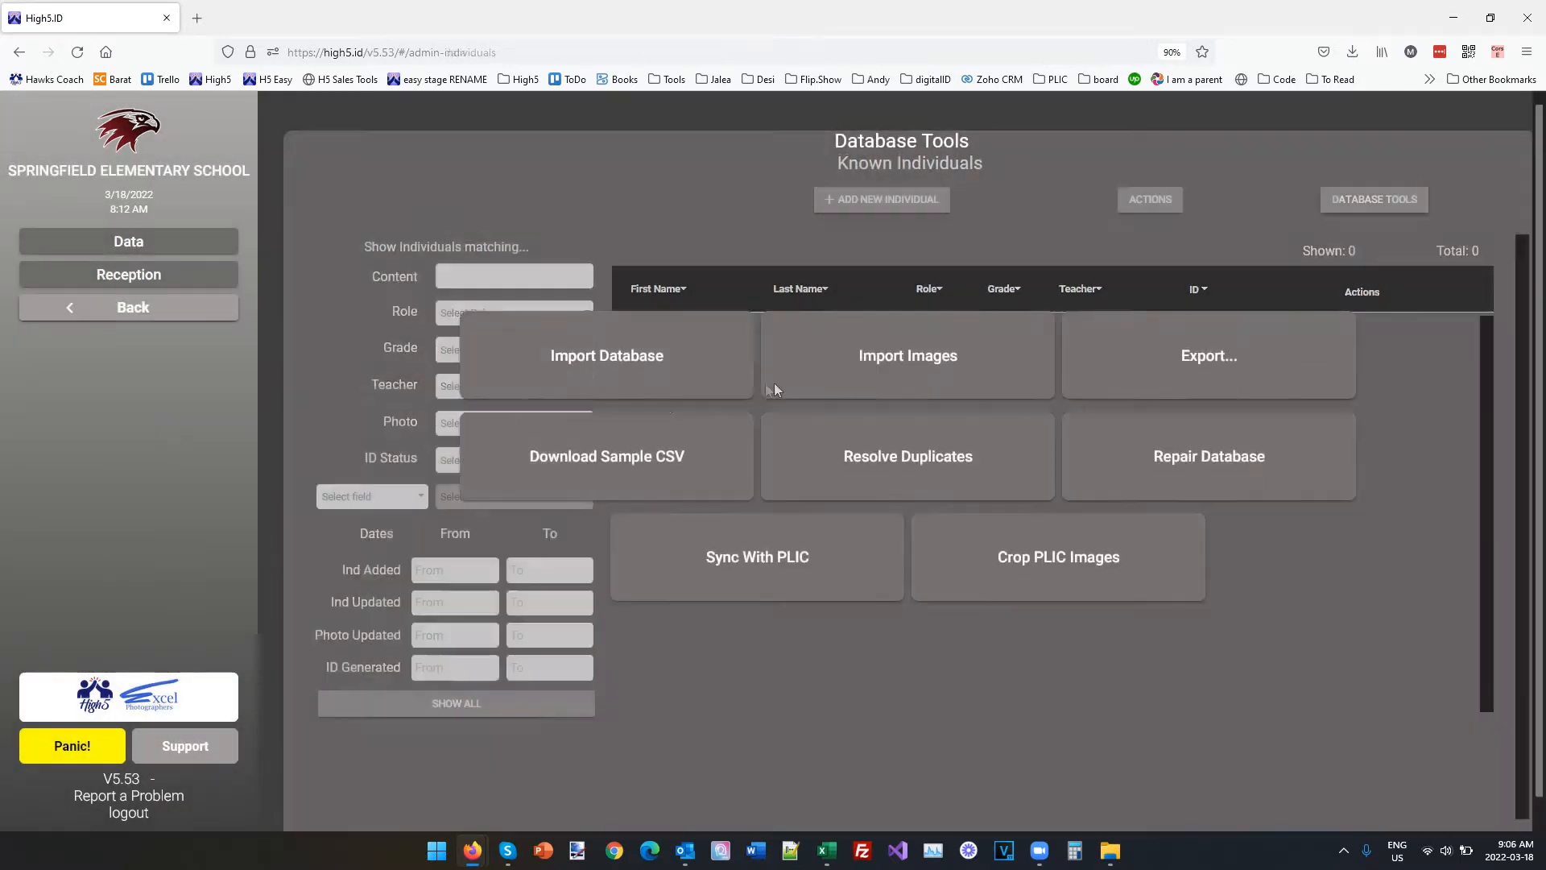
{"action": "left_click", "coordinate": [645, 366]}
{"action": "double_click", "coordinate": [219, 208]}
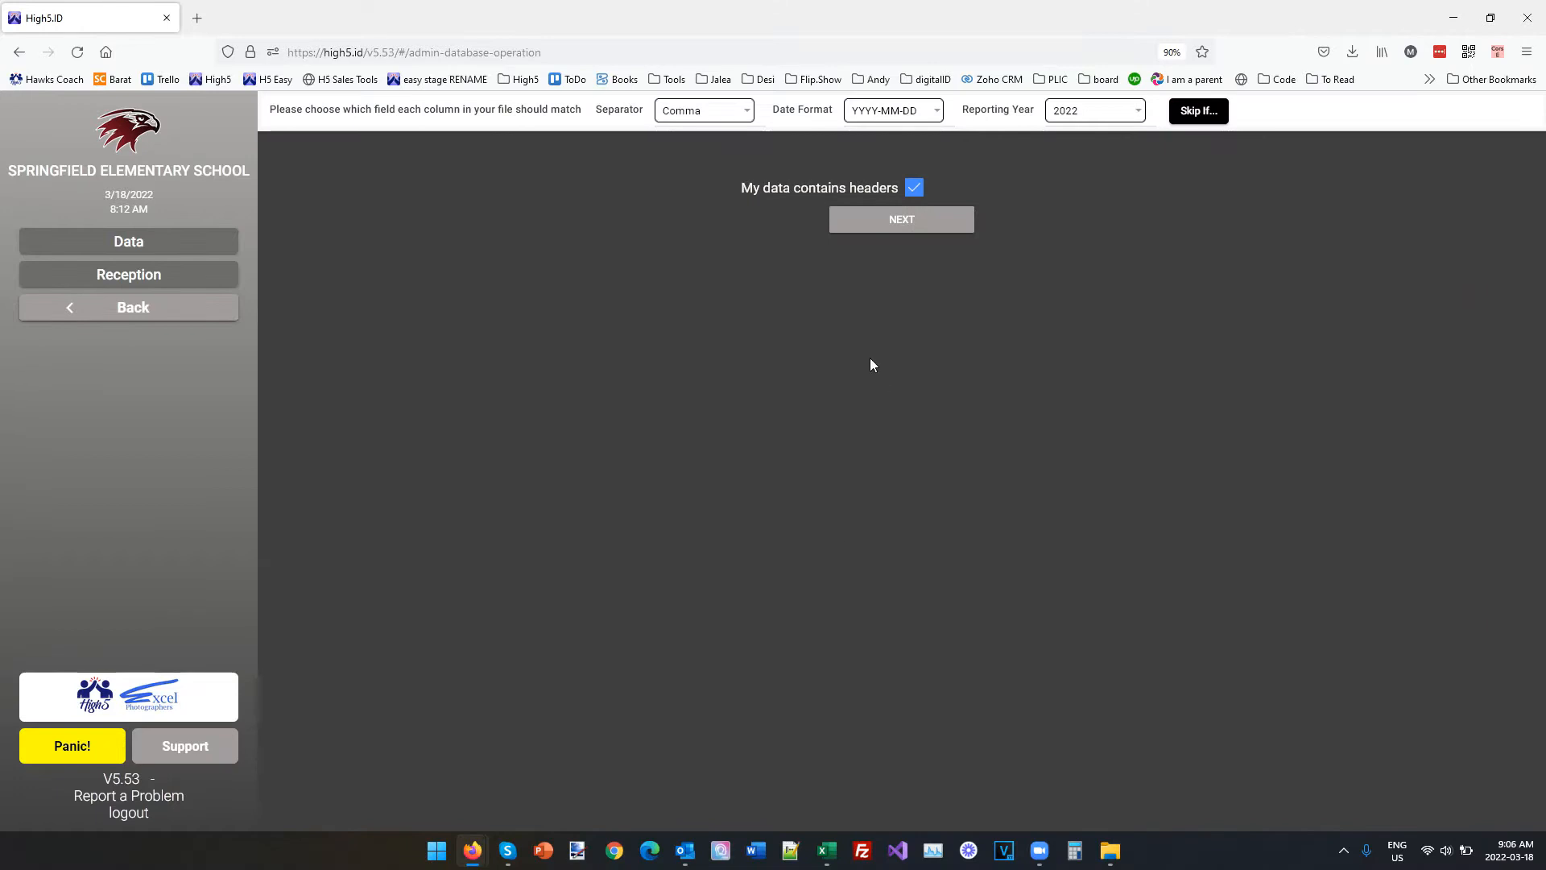
Check and accept the column-to-field matching with headers included, and preview the import with the Import All action.
{"action": "left_click_drag", "start_coordinate": [509, 449], "coordinate": [1055, 433]}
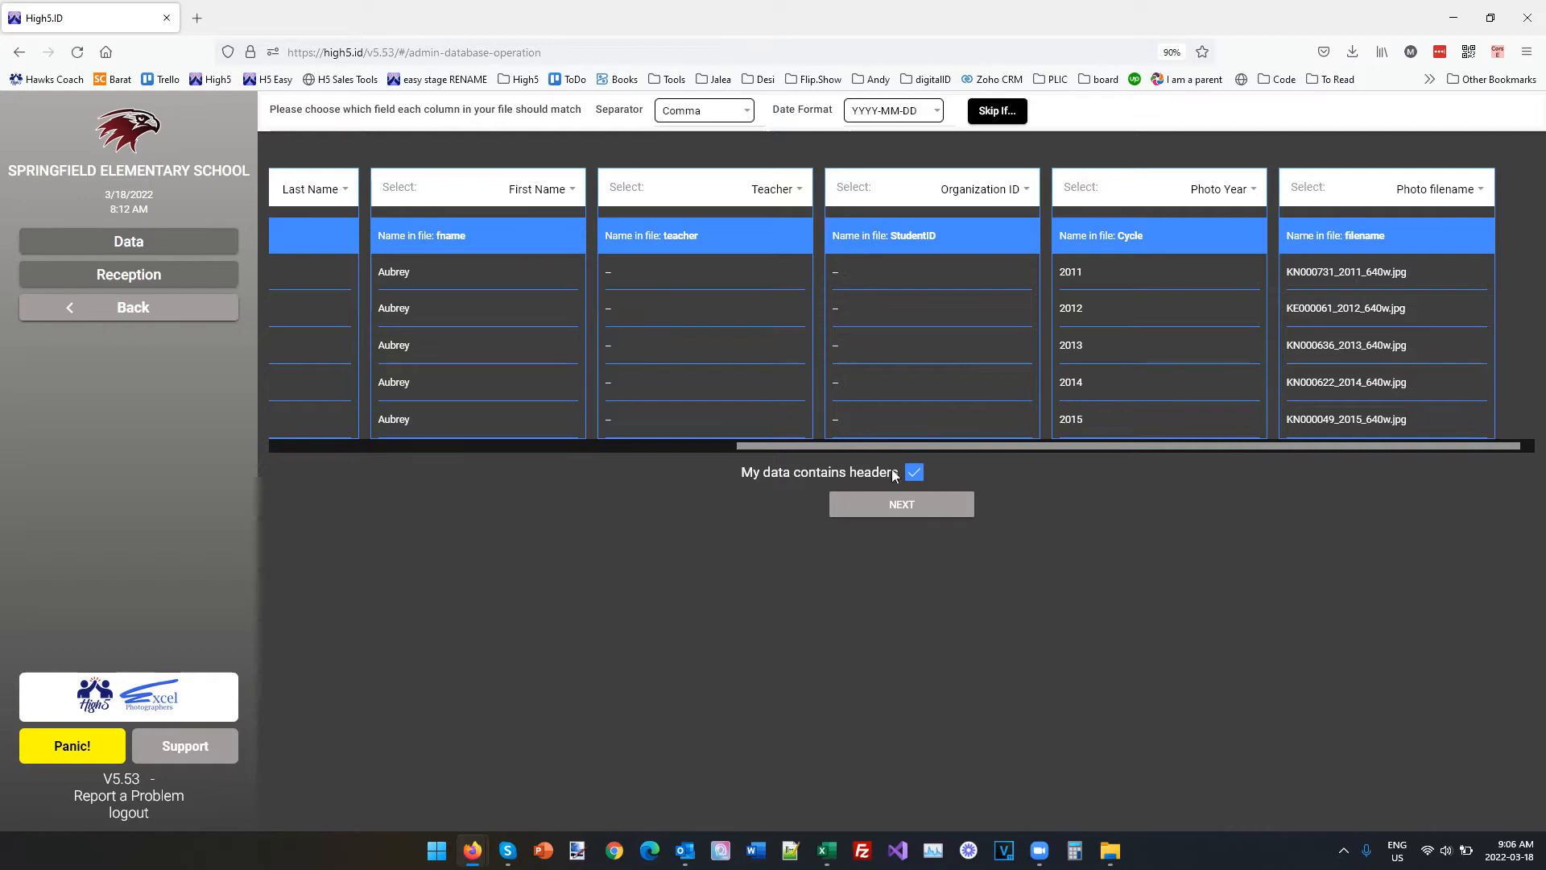
{"action": "left_click", "coordinate": [898, 505]}
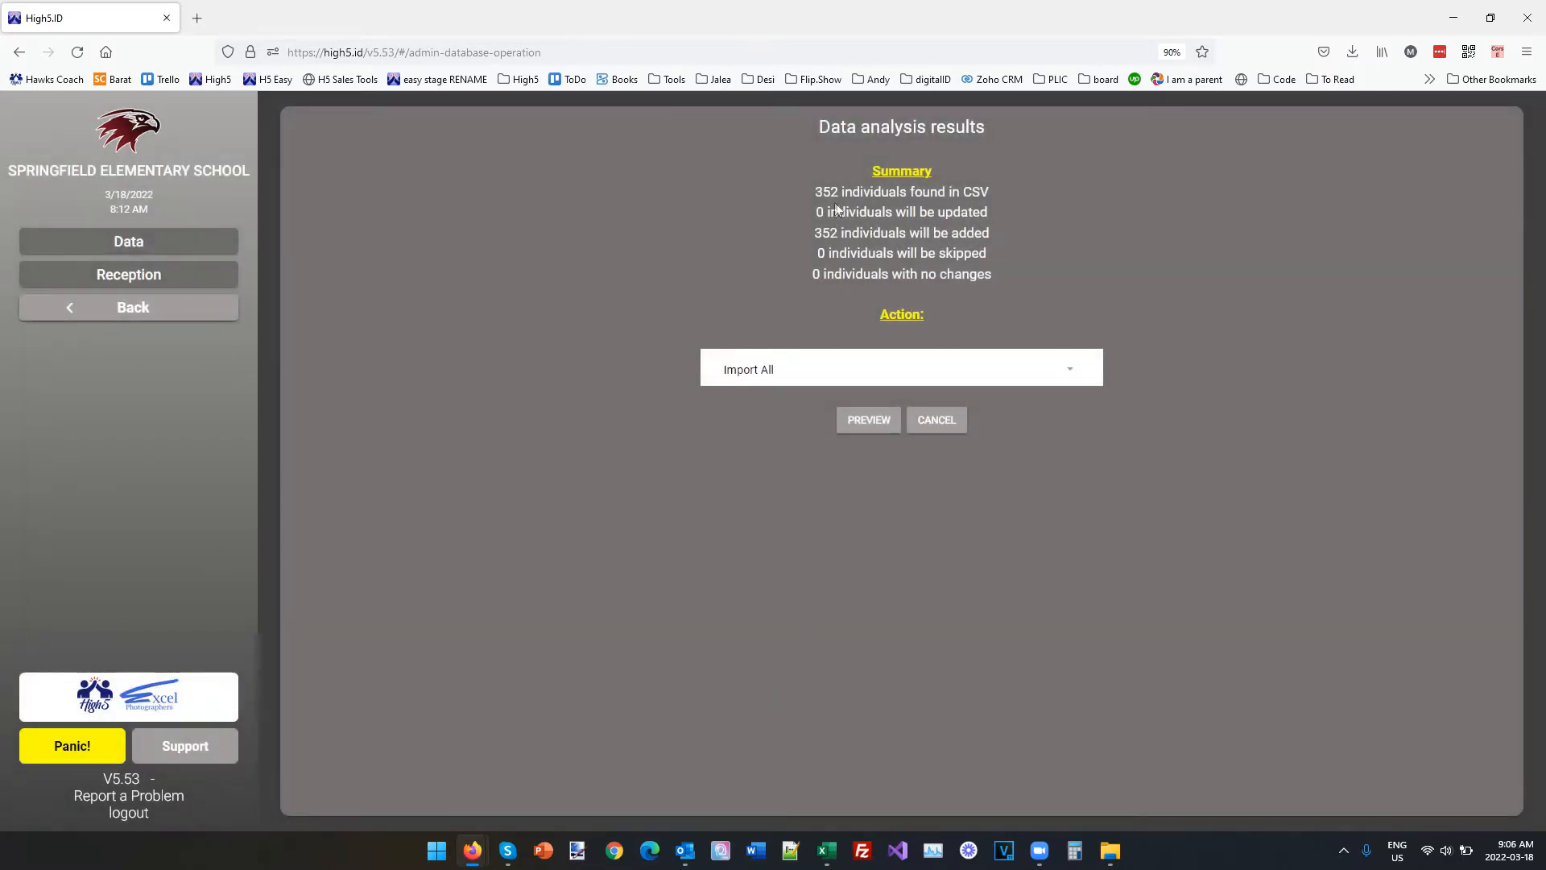
{"action": "left_click", "coordinate": [852, 417]}
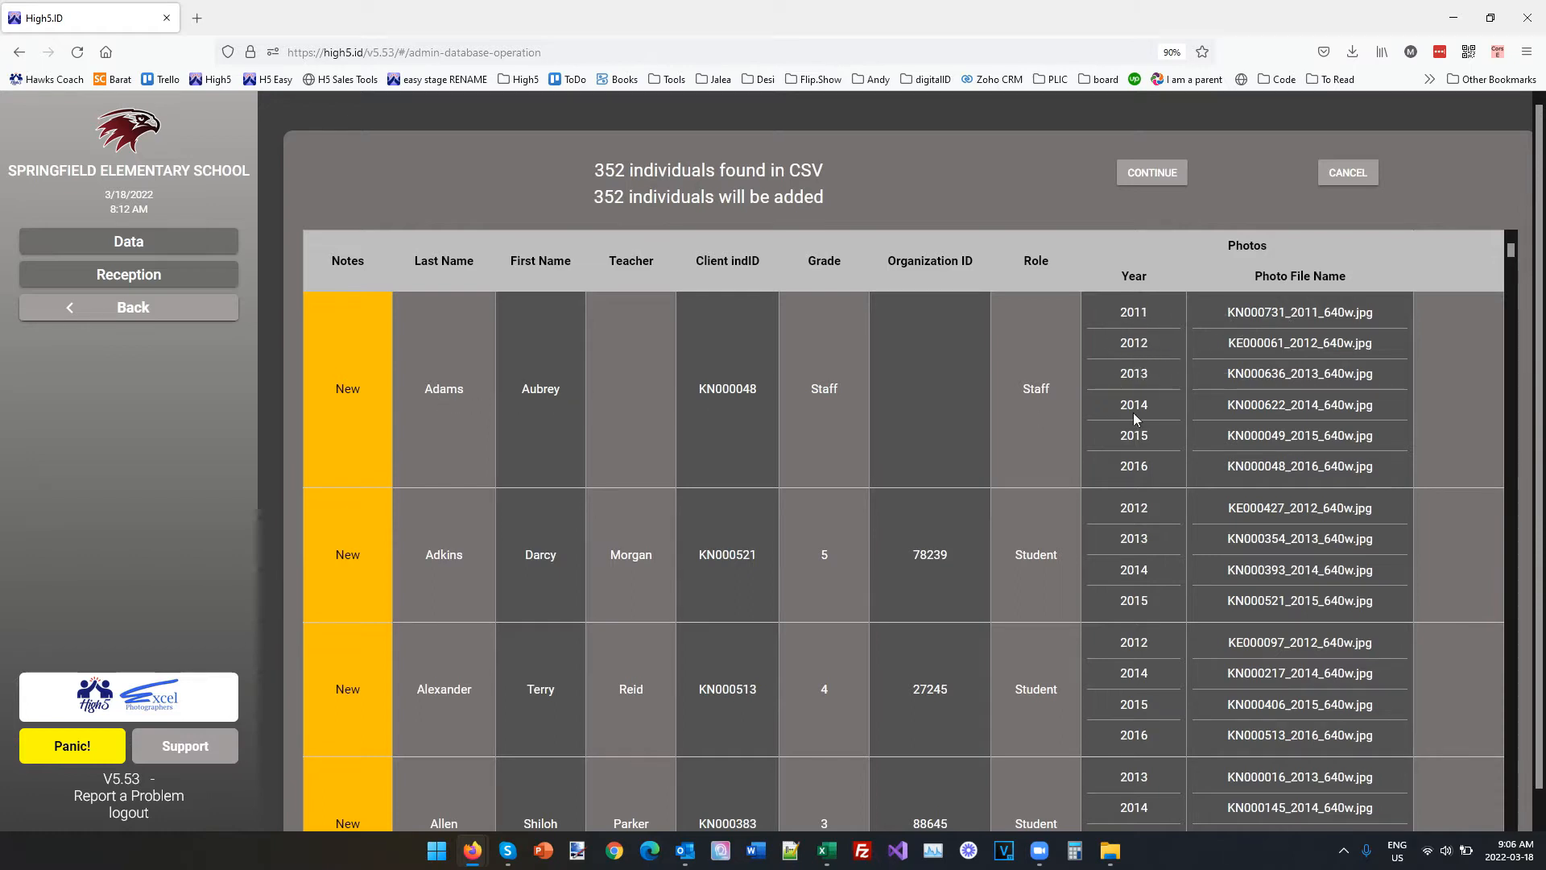
Review the years and photo file names grouped under each individual in the preview, and complete the database import.
{"action": "scroll", "coordinate": [1185, 568], "scroll_direction": "down", "scroll_amount": 5}
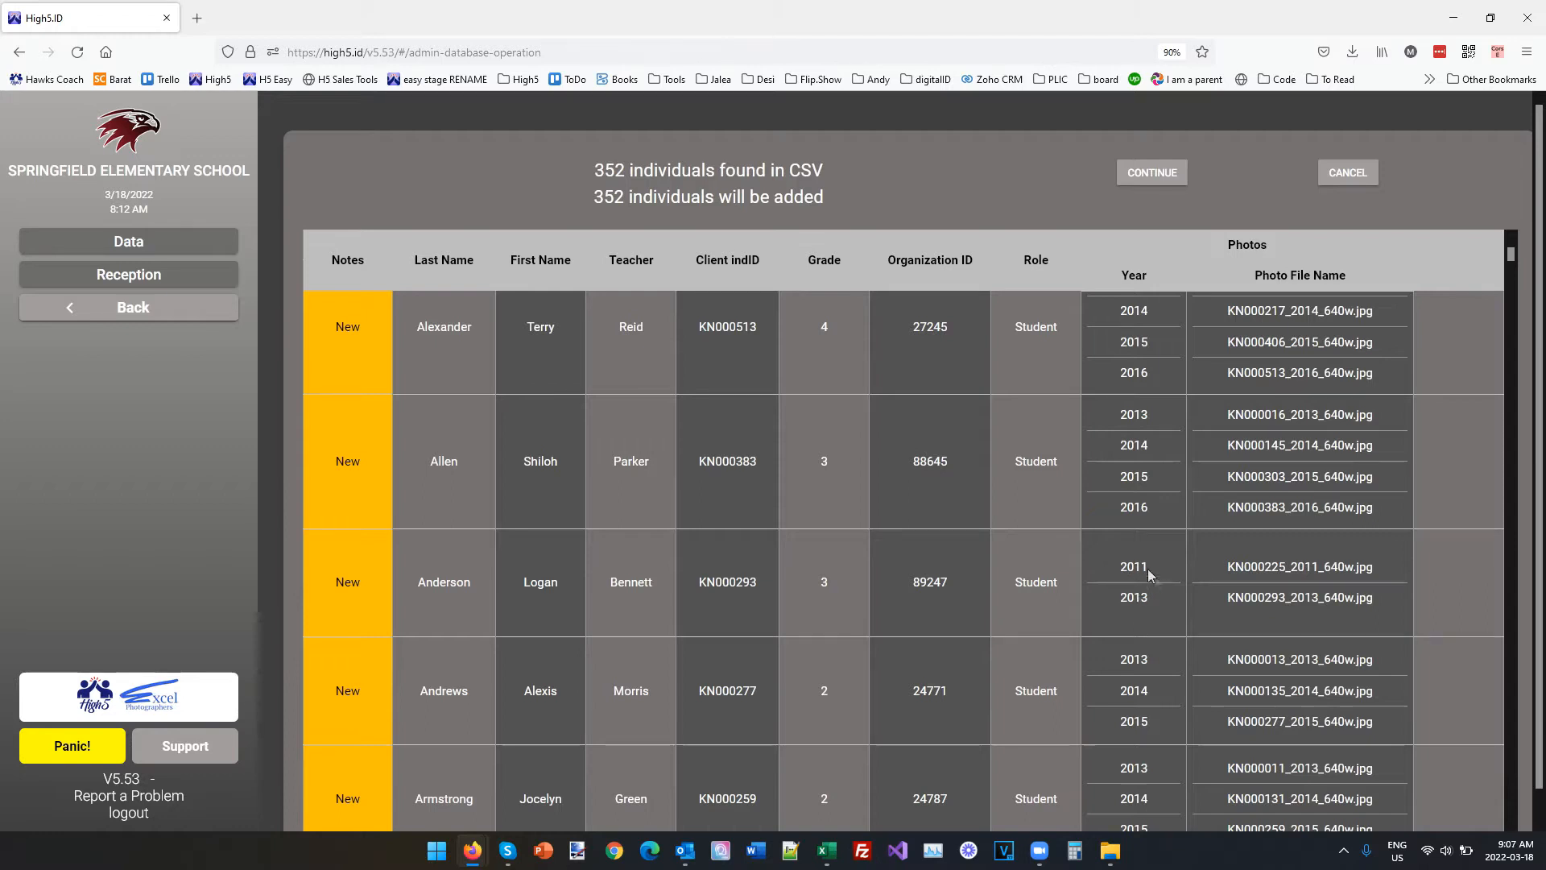
{"action": "scroll", "coordinate": [1135, 610], "scroll_direction": "down", "scroll_amount": 3}
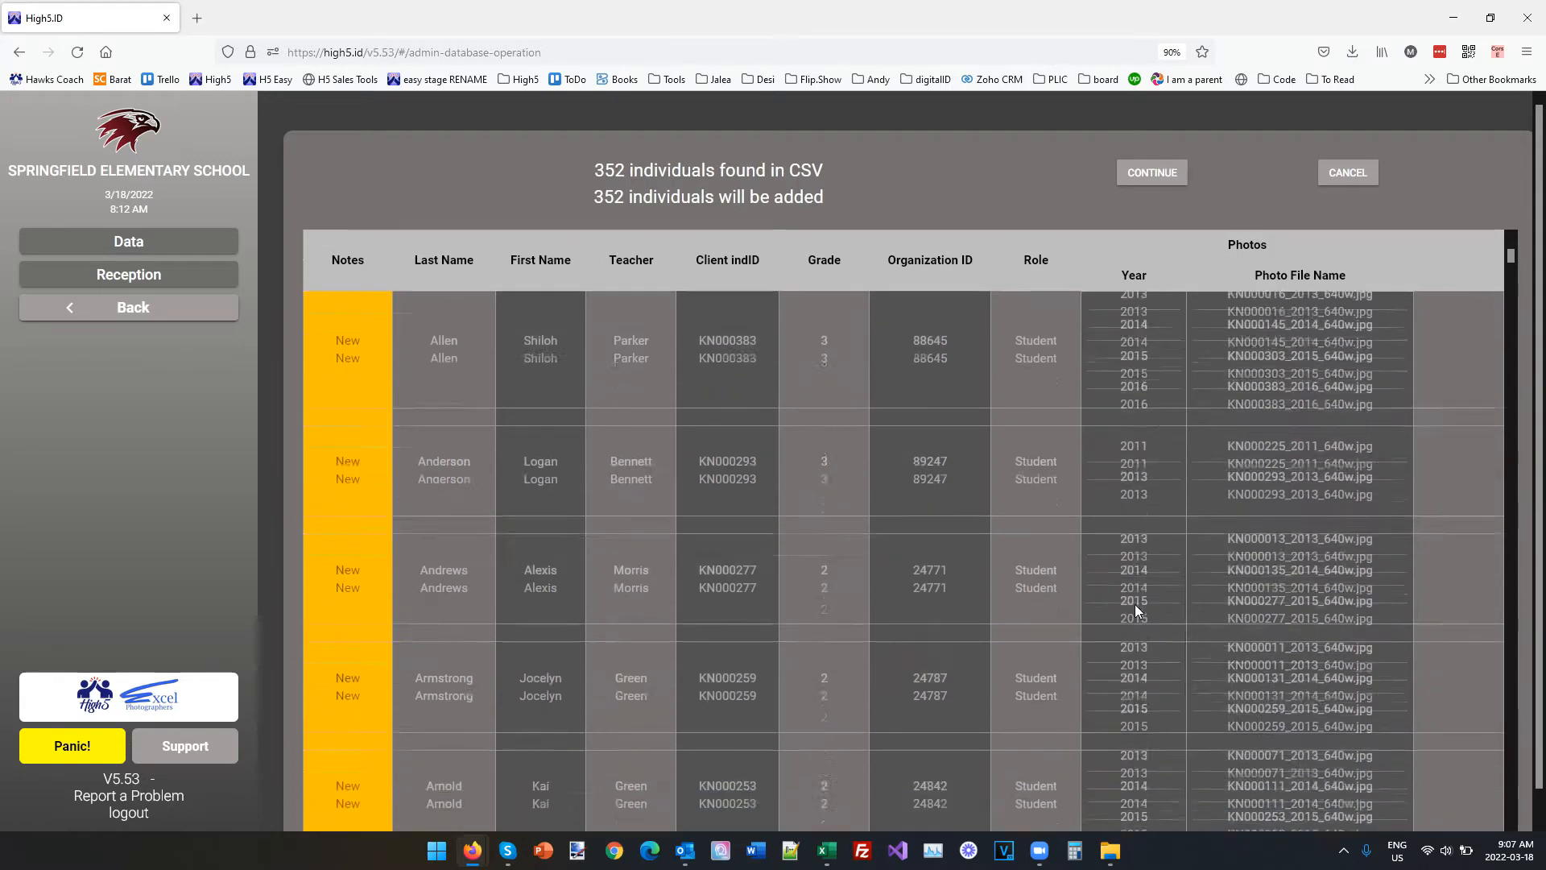
{"action": "scroll", "coordinate": [1163, 505], "scroll_direction": "down", "scroll_amount": 10}
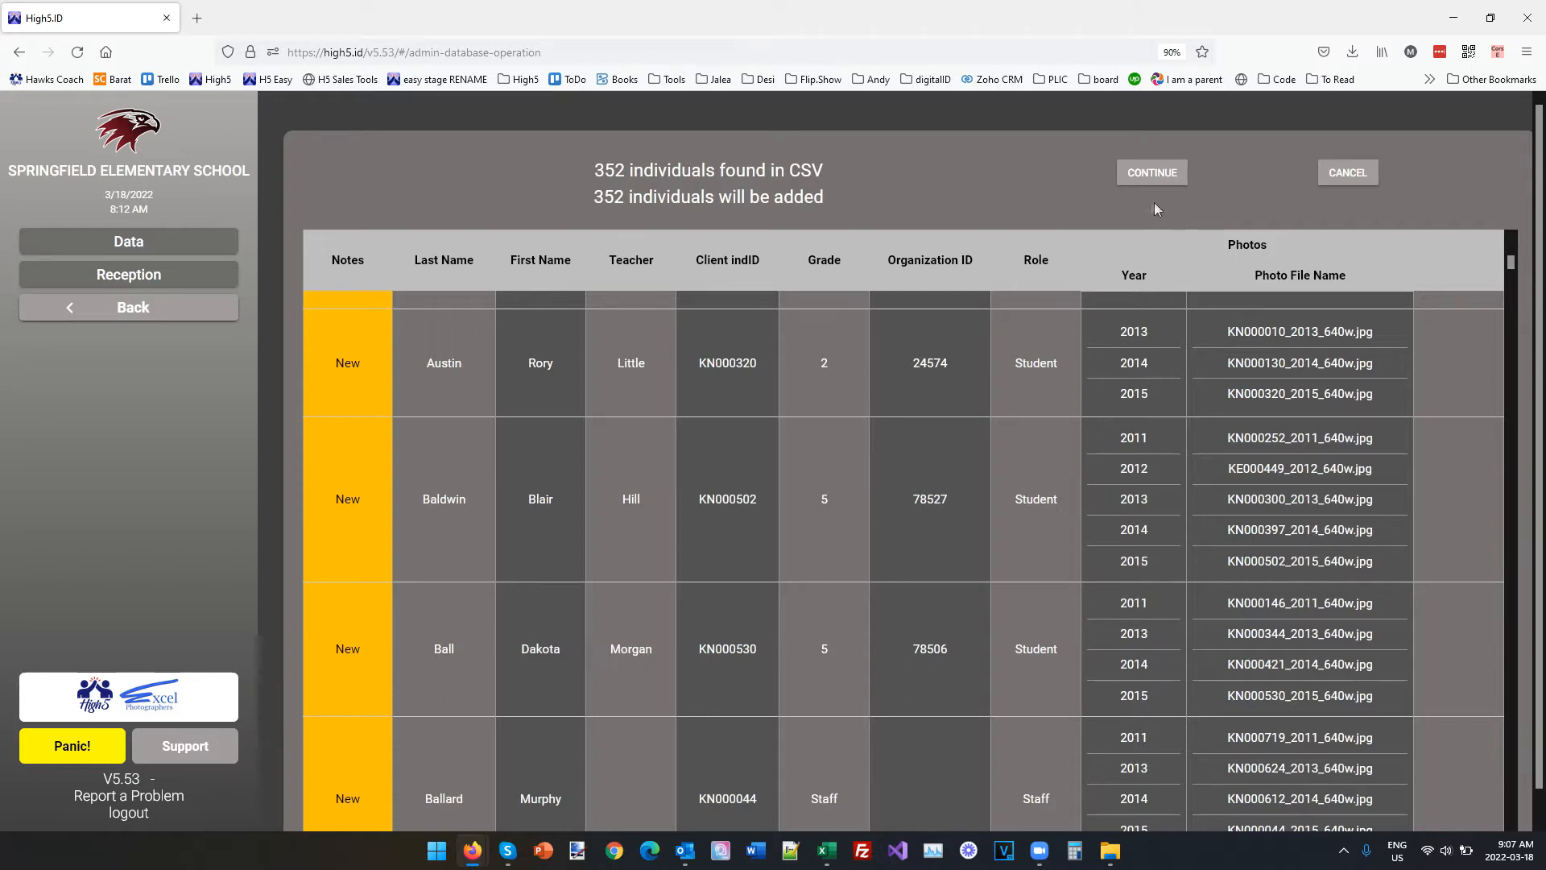
{"action": "left_click", "coordinate": [1144, 179]}
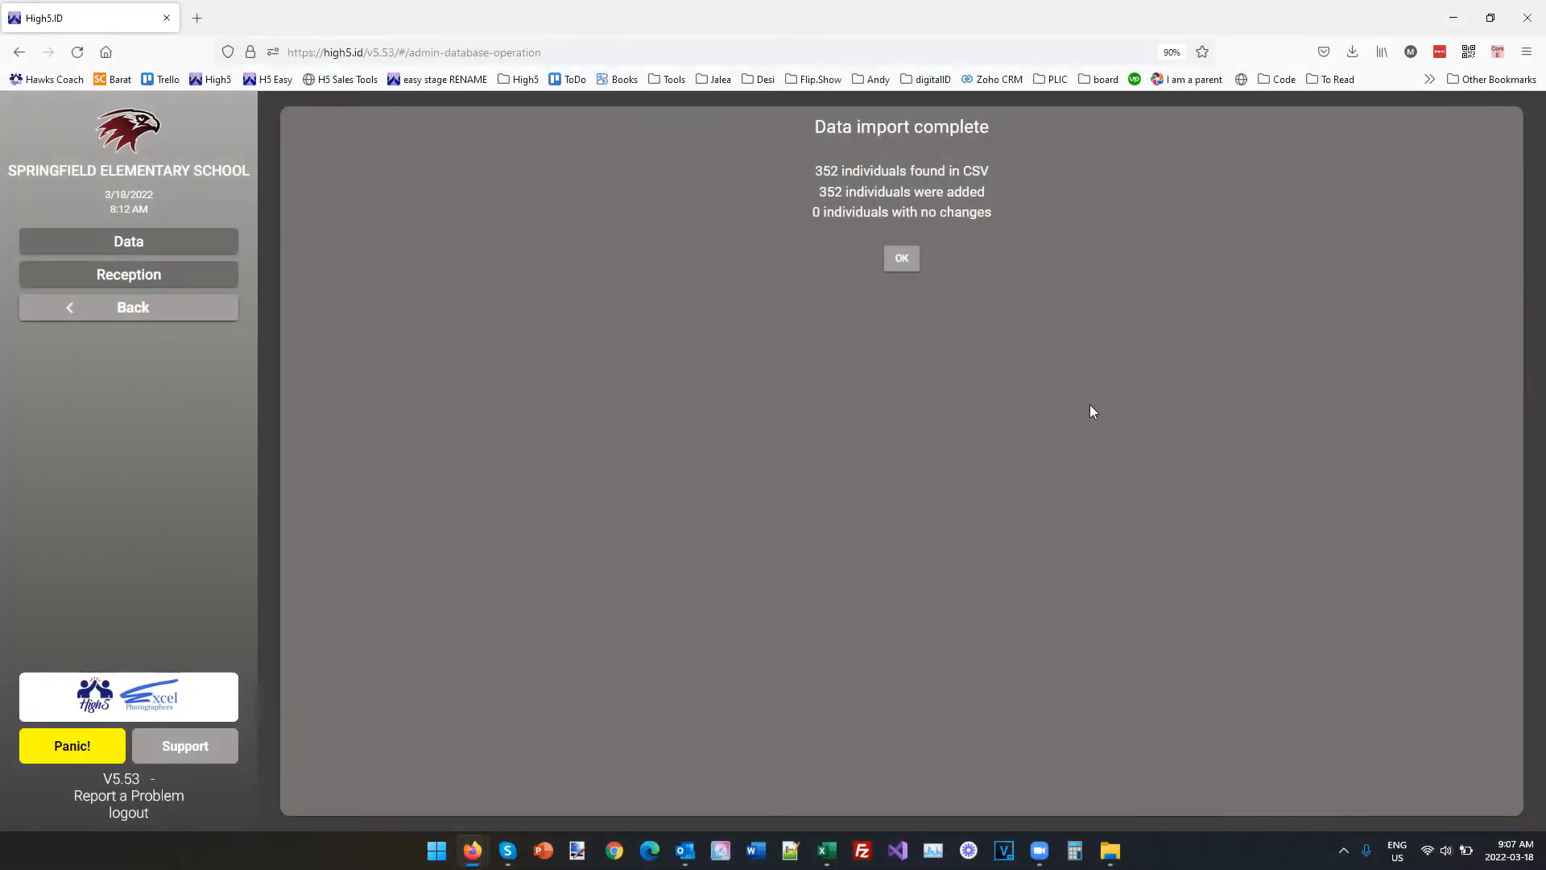
{"action": "left_click", "coordinate": [902, 259]}
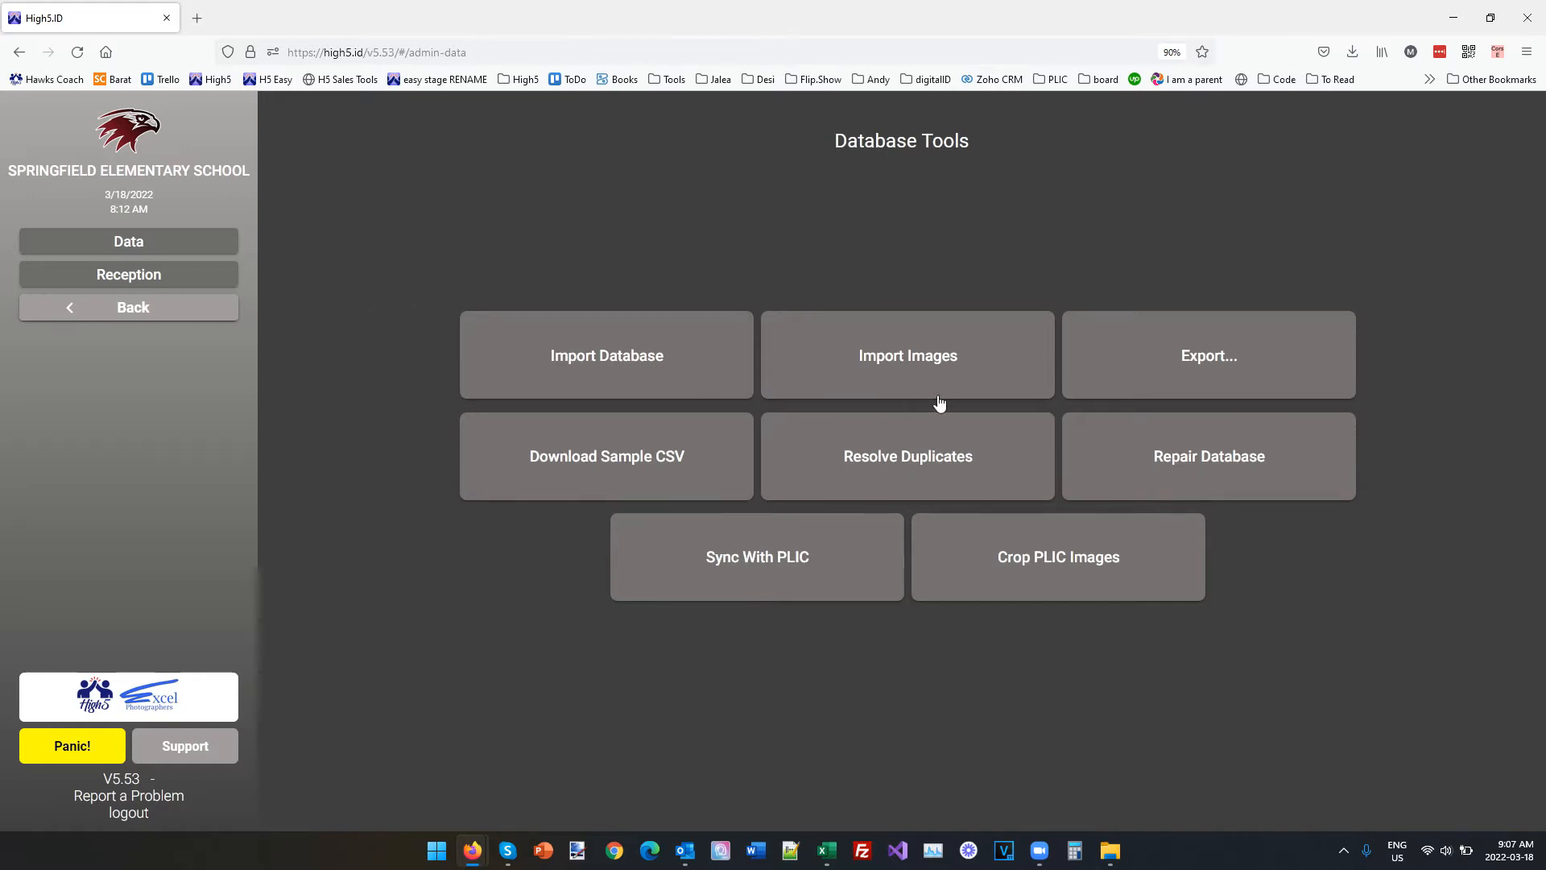
Load every picture from the multiyear IMAGES folder for an image import.
{"action": "left_click", "coordinate": [913, 369]}
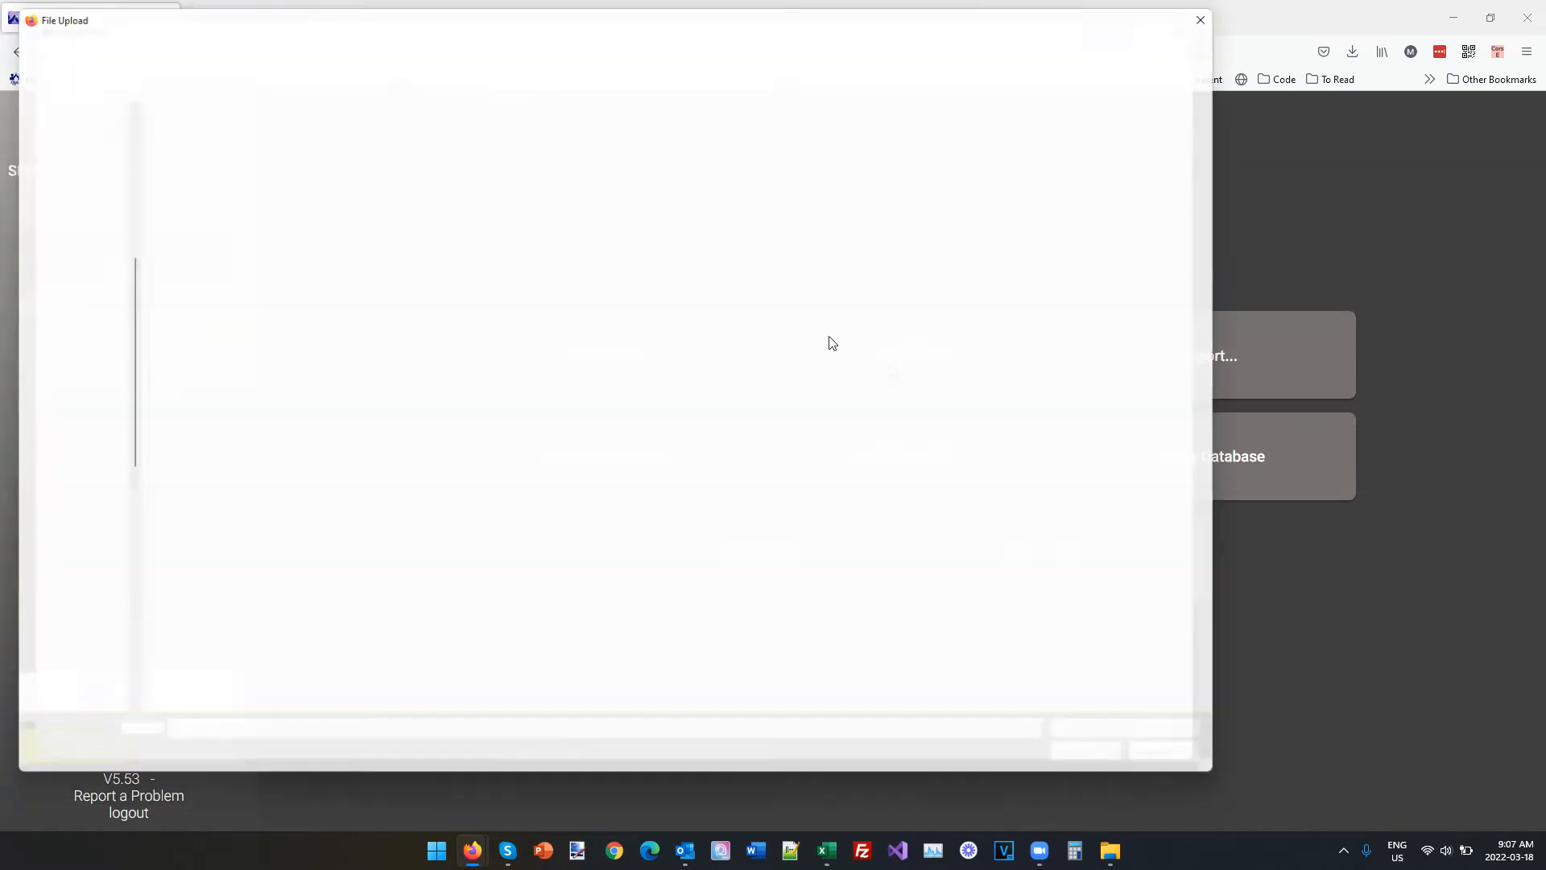
{"action": "left_click", "coordinate": [612, 411]}
{"action": "key", "text": "ctrl+a"}
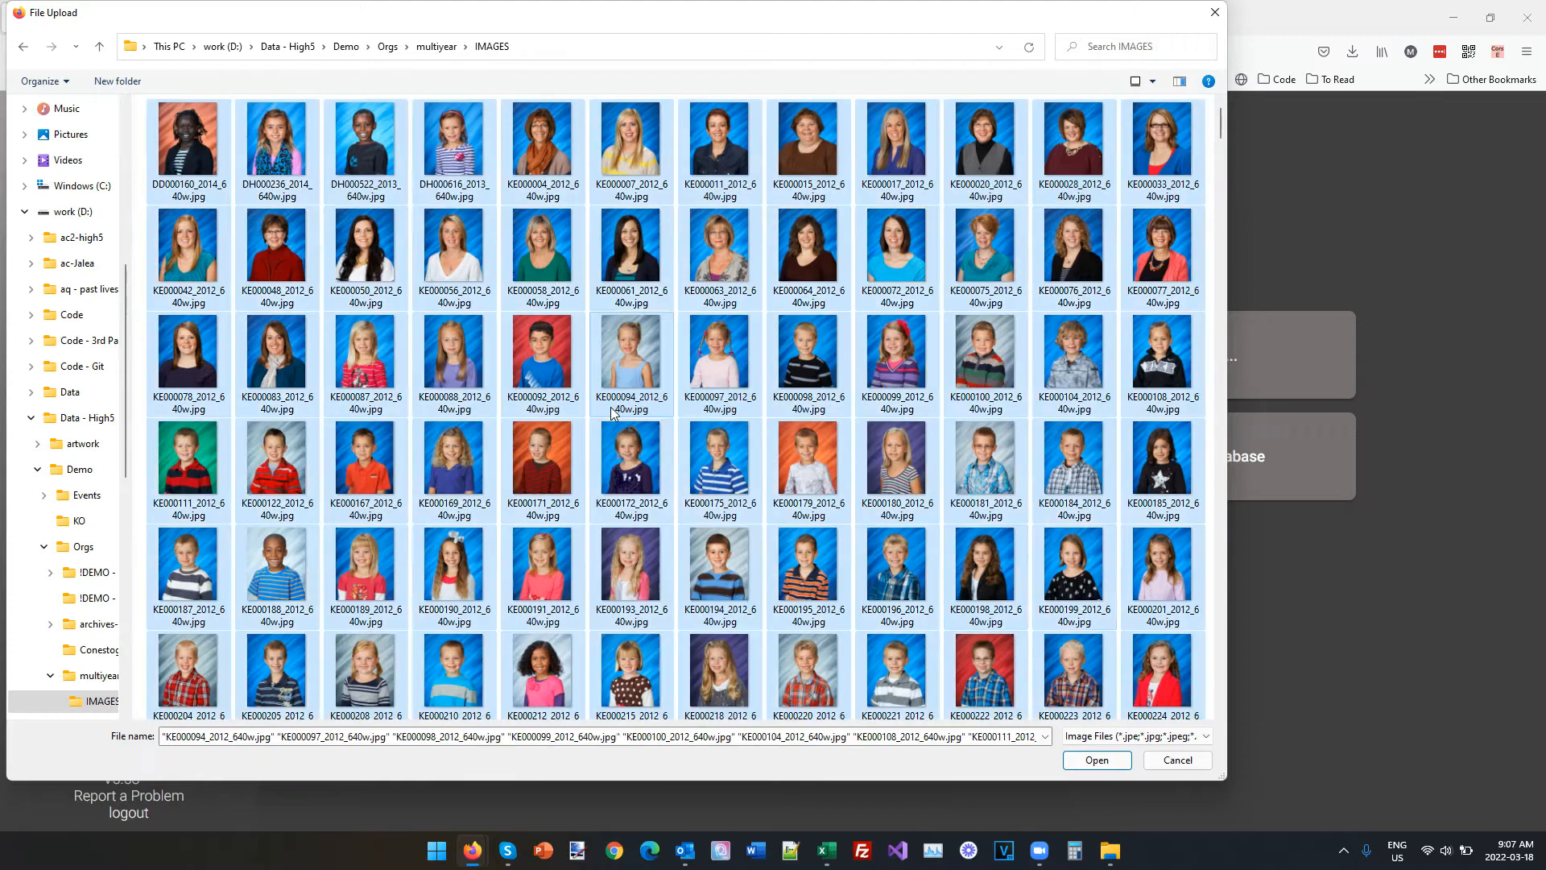
{"action": "left_click", "coordinate": [1097, 760]}
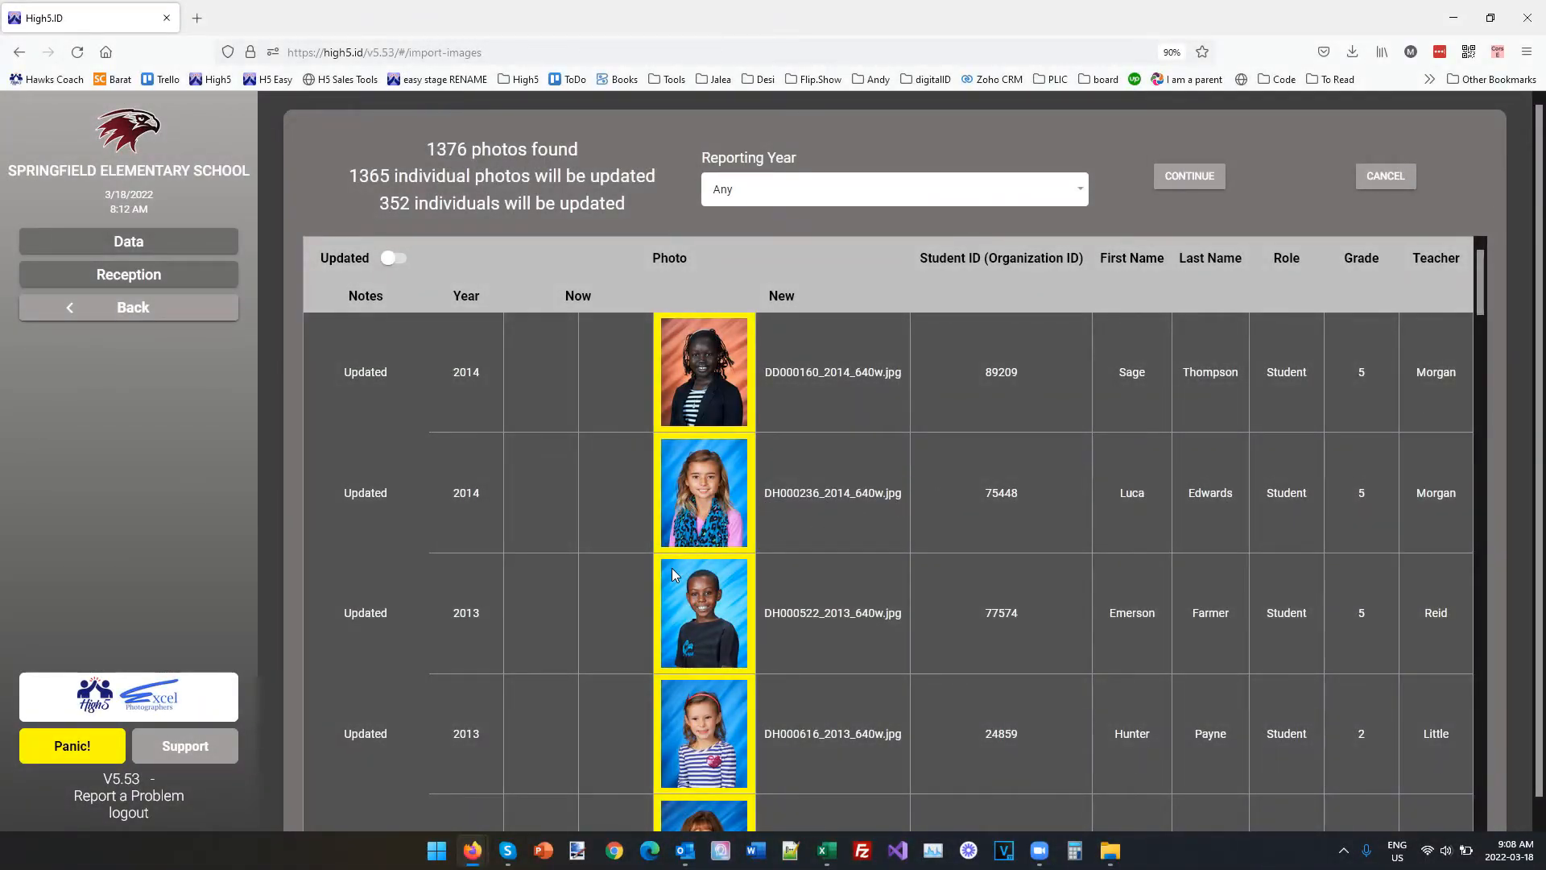
Review the matched photos and the reporting year choices, keep the reporting year at Any, and complete the image import.
{"action": "scroll", "coordinate": [592, 538], "scroll_direction": "down", "scroll_amount": 15}
{"action": "scroll", "coordinate": [592, 538], "scroll_direction": "down", "scroll_amount": 1}
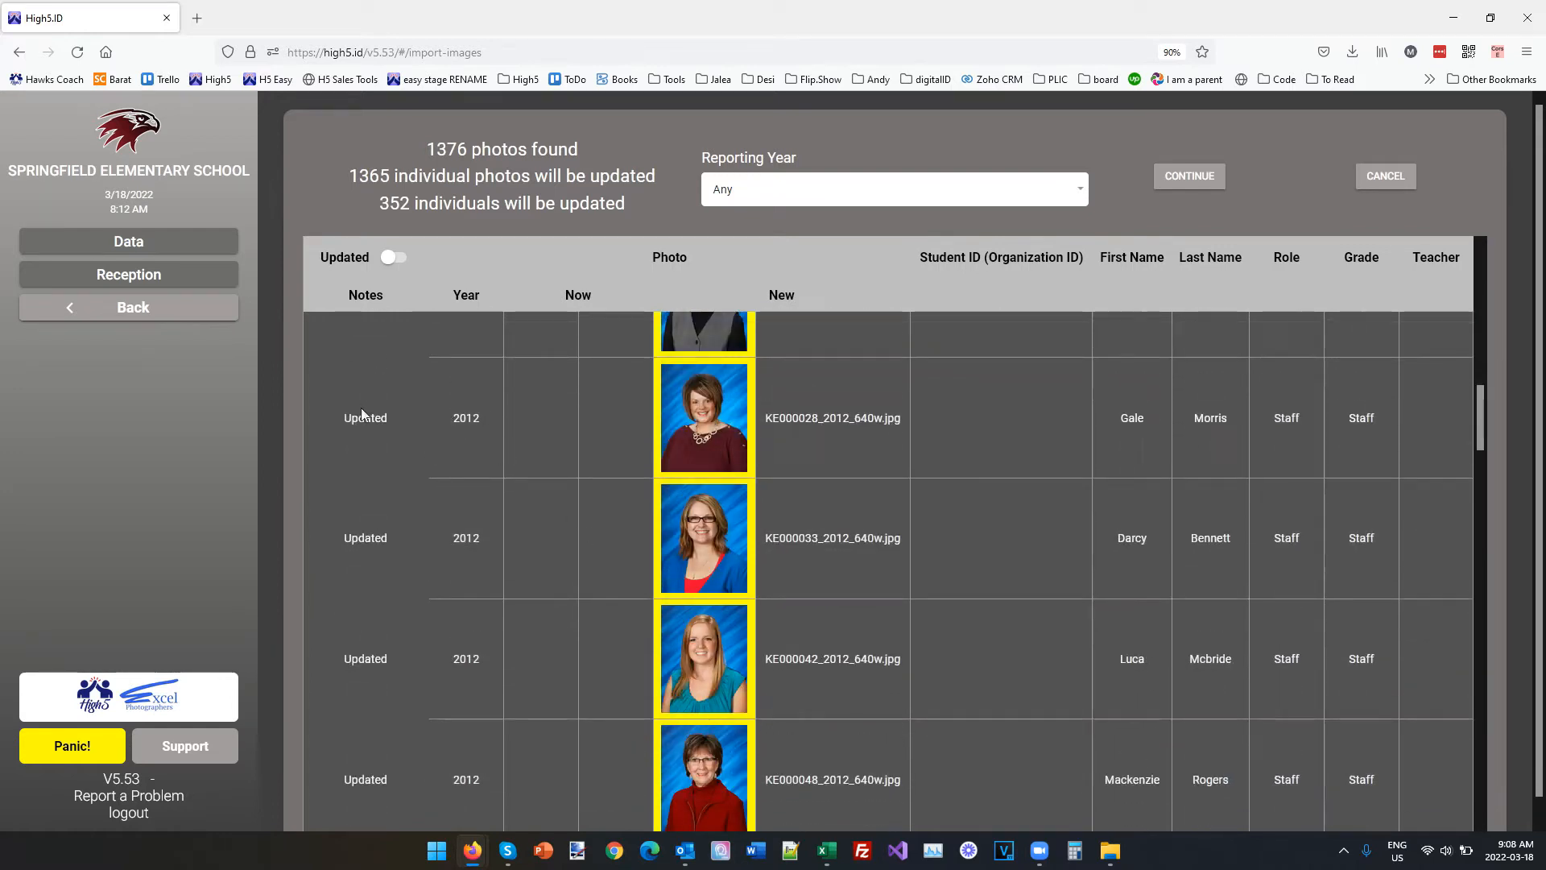
{"action": "scroll", "coordinate": [771, 564], "scroll_direction": "up", "scroll_amount": 6}
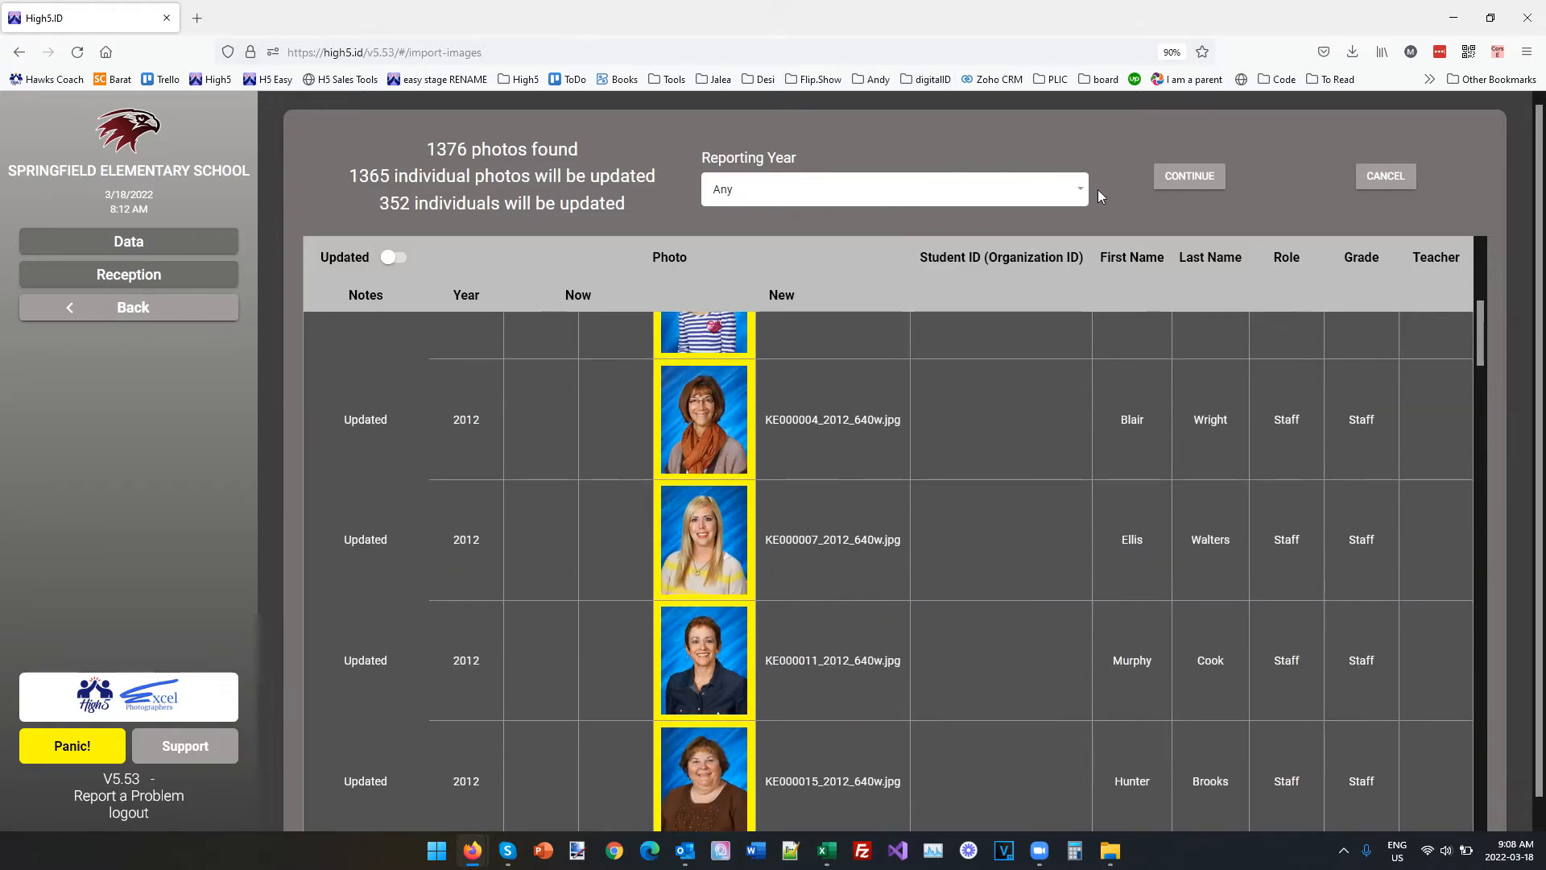
{"action": "left_click", "coordinate": [992, 191]}
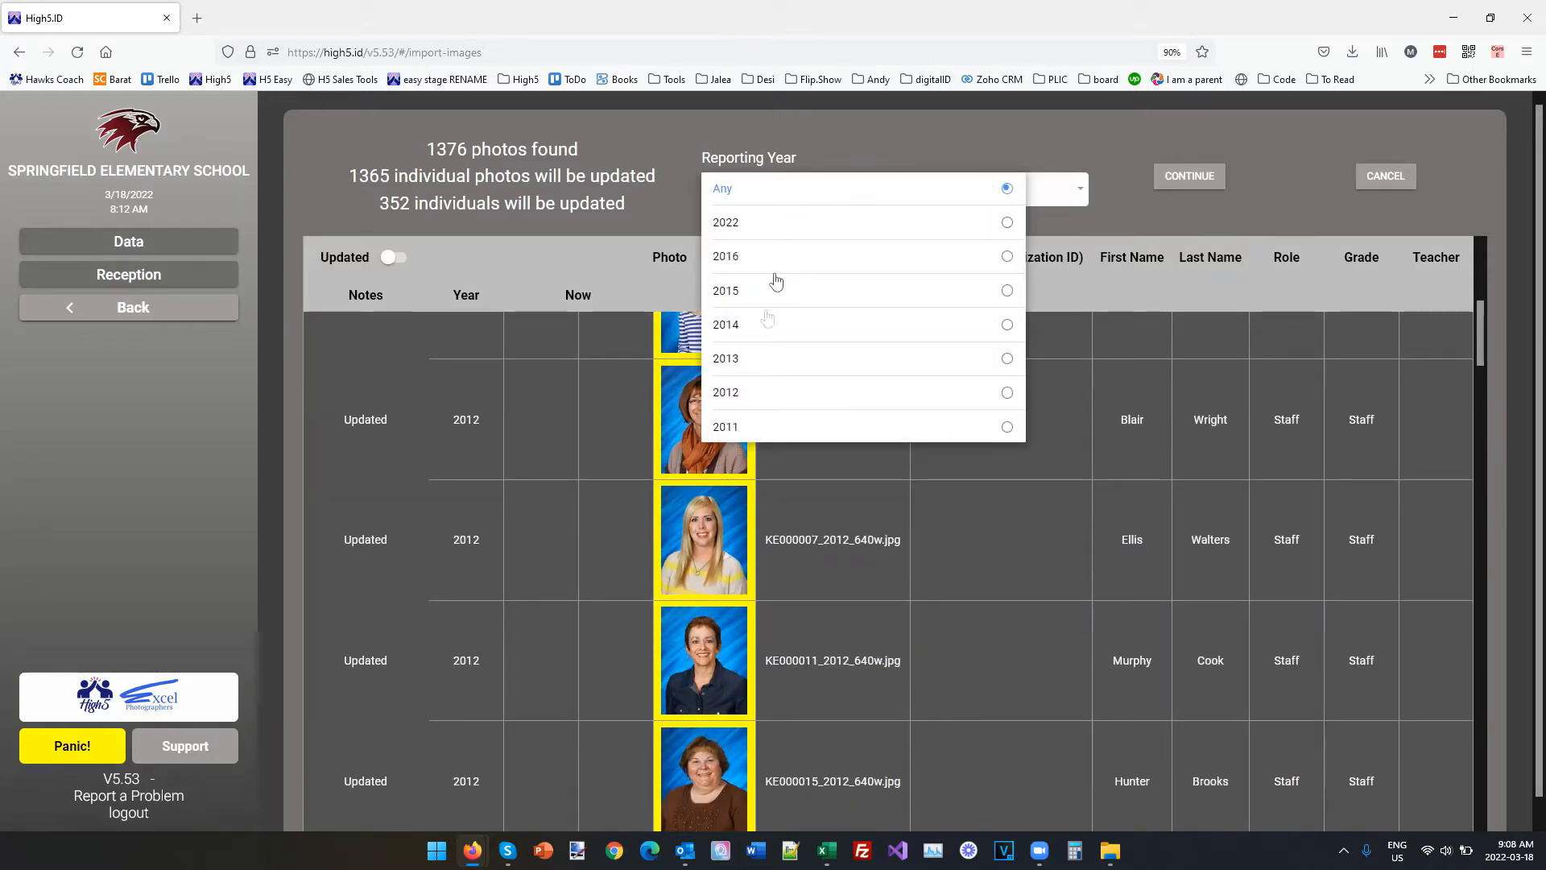
{"action": "left_click", "coordinate": [635, 144]}
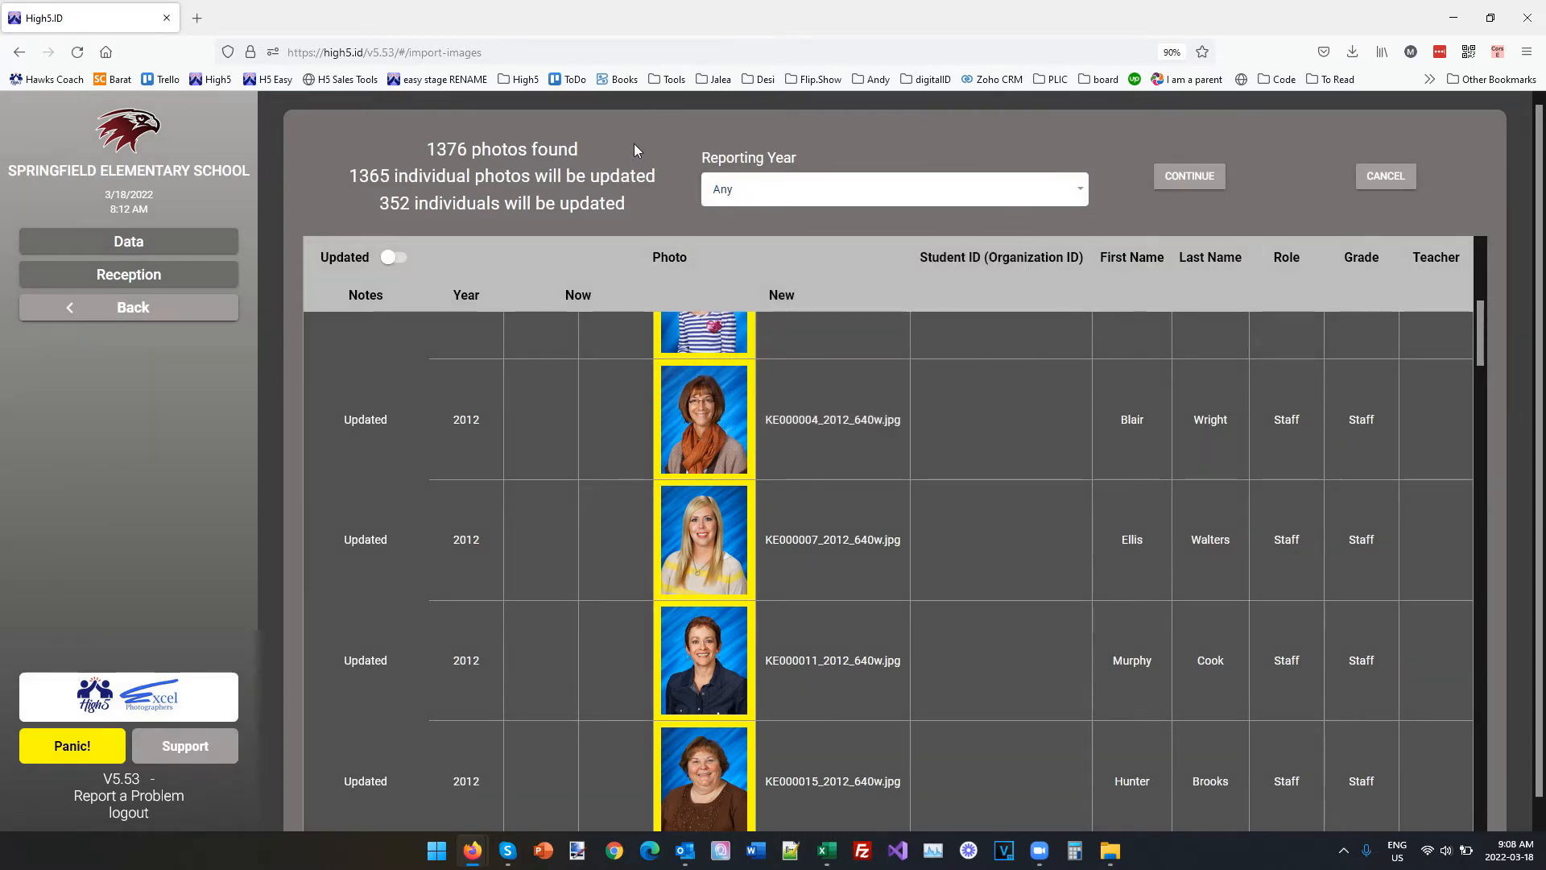
{"action": "left_click", "coordinate": [794, 207]}
{"action": "scroll", "coordinate": [816, 522], "scroll_direction": "down", "scroll_amount": 3}
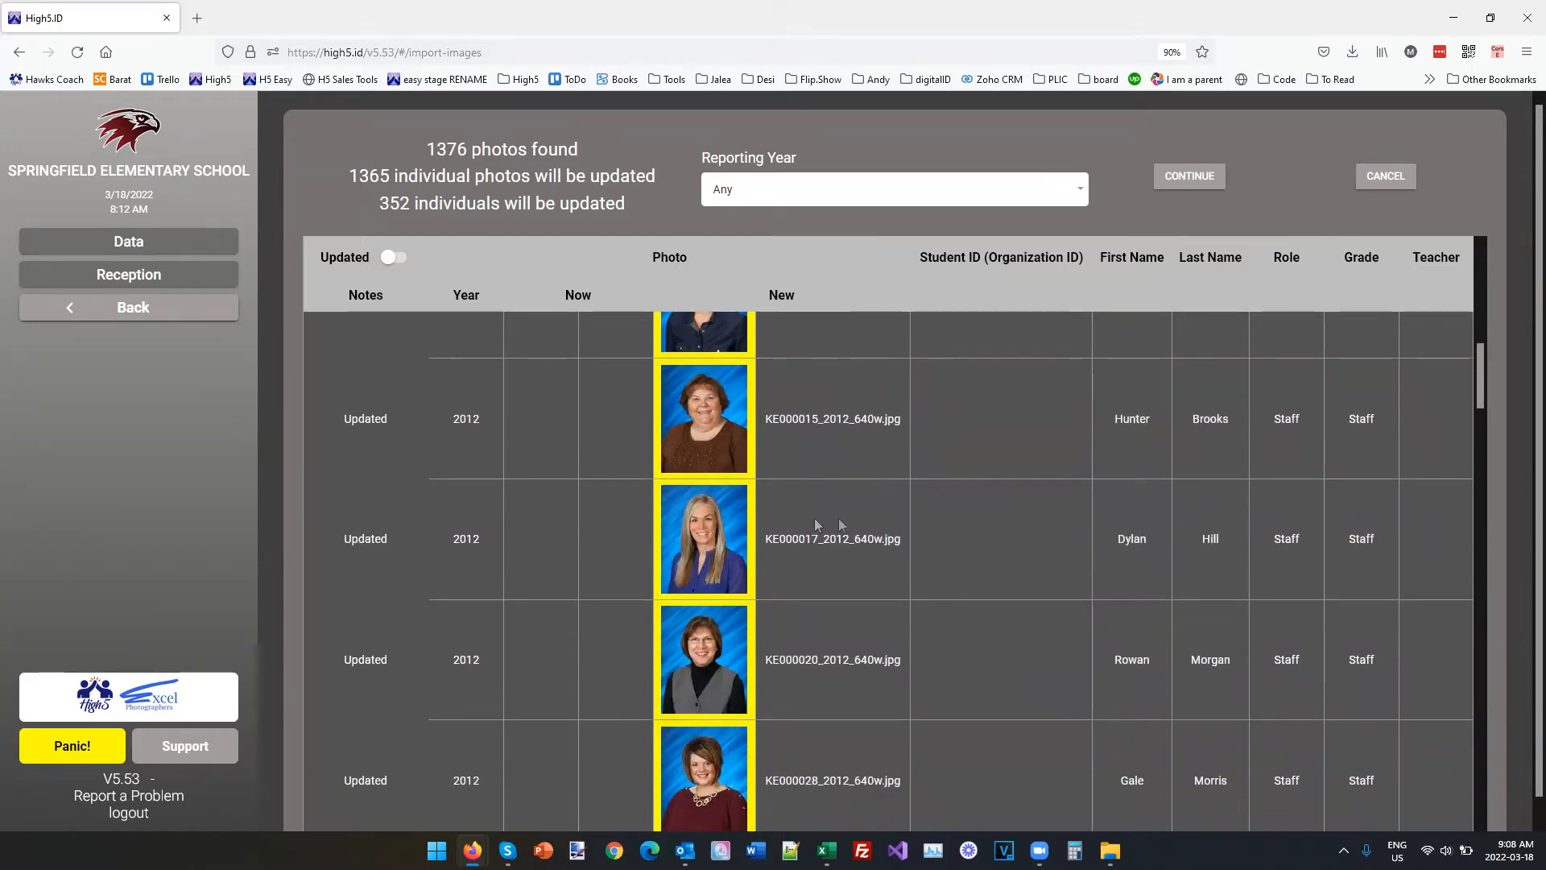
{"action": "left_click", "coordinate": [1203, 178]}
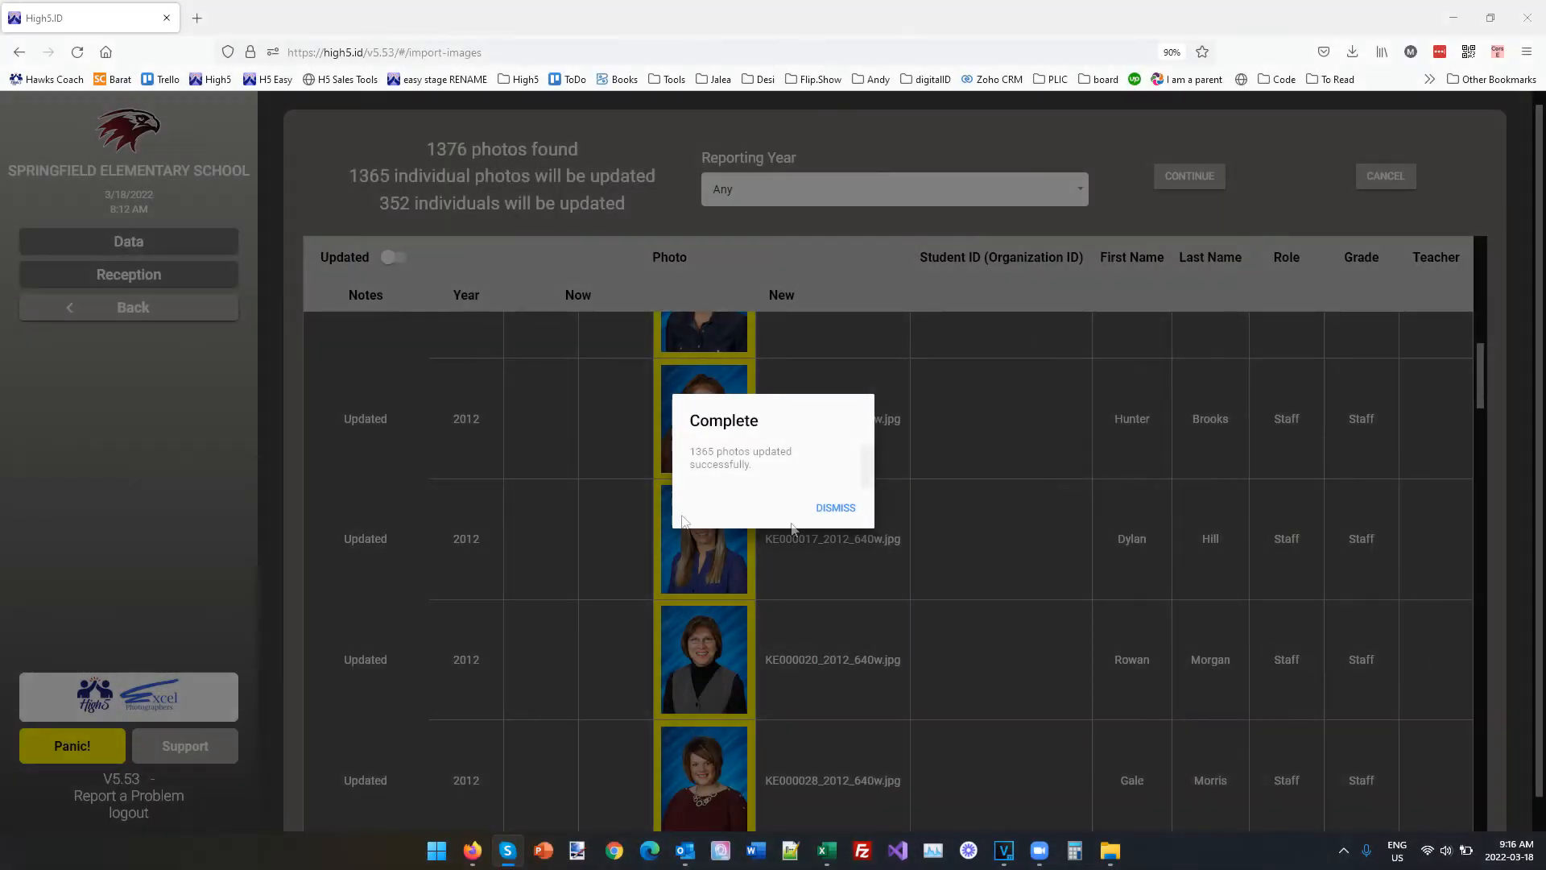
{"action": "left_click", "coordinate": [834, 507]}
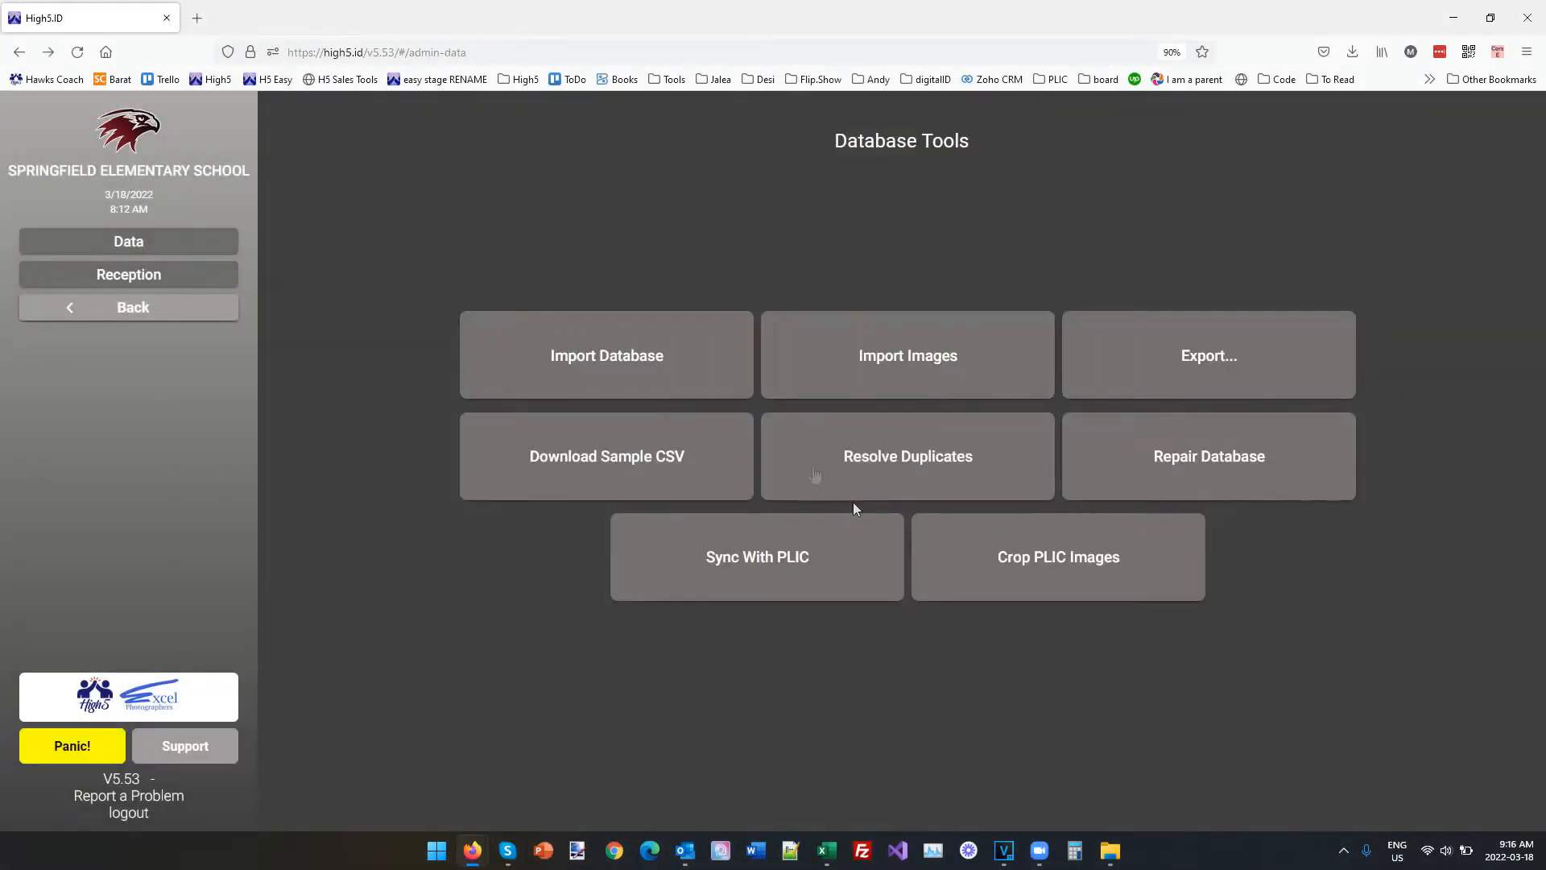
Open the details of the grade 5 student listed directly above a staff member in the Known Individuals data.
{"action": "left_click", "coordinate": [145, 244]}
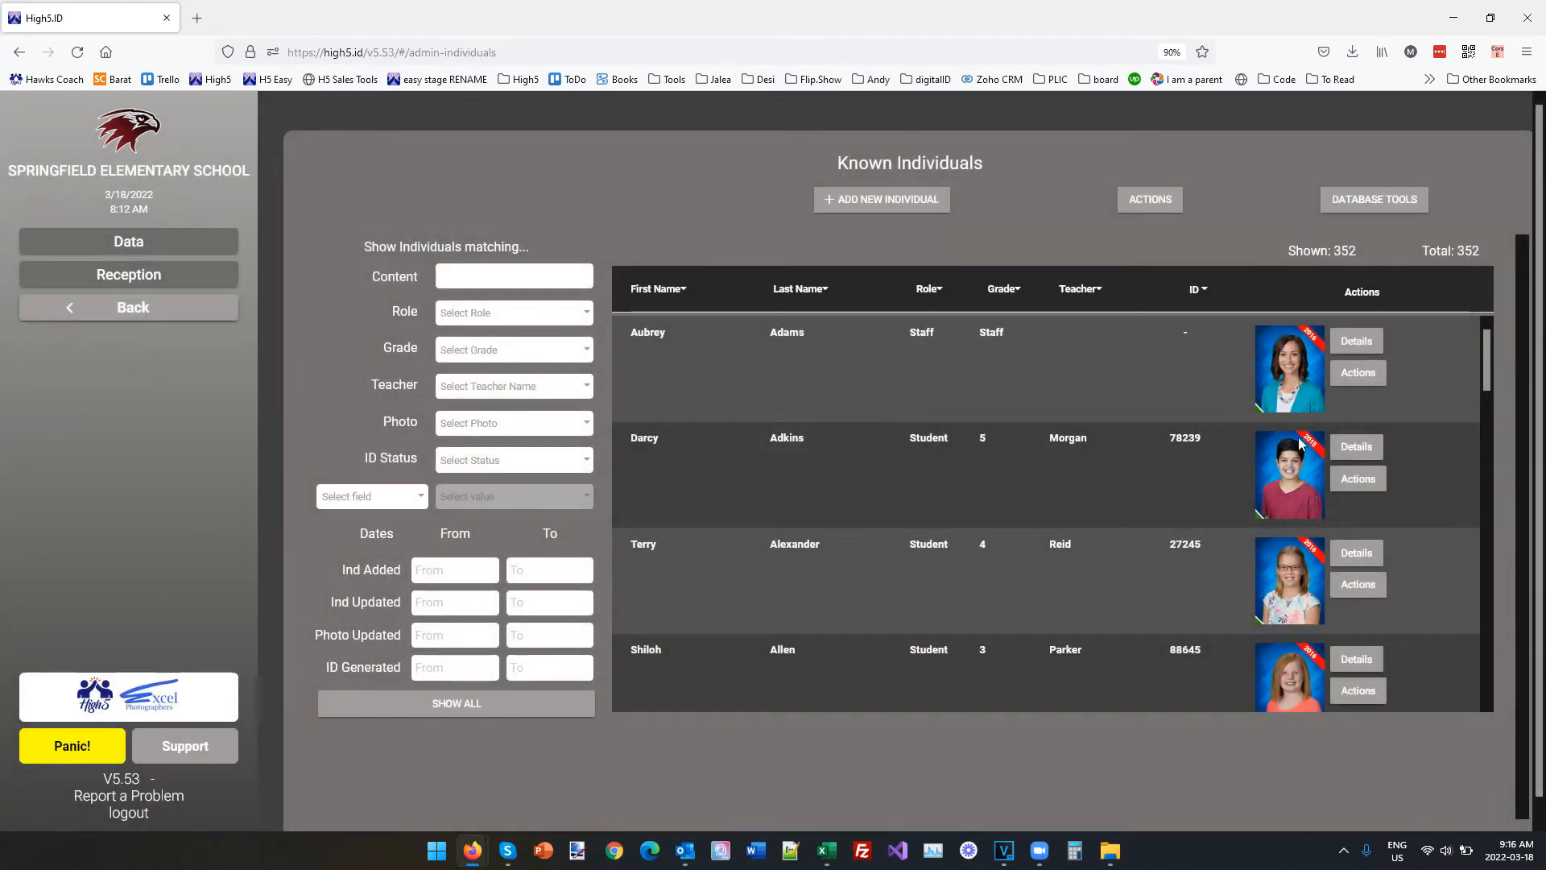
{"action": "left_click_drag", "start_coordinate": [1486, 361], "coordinate": [1490, 515]}
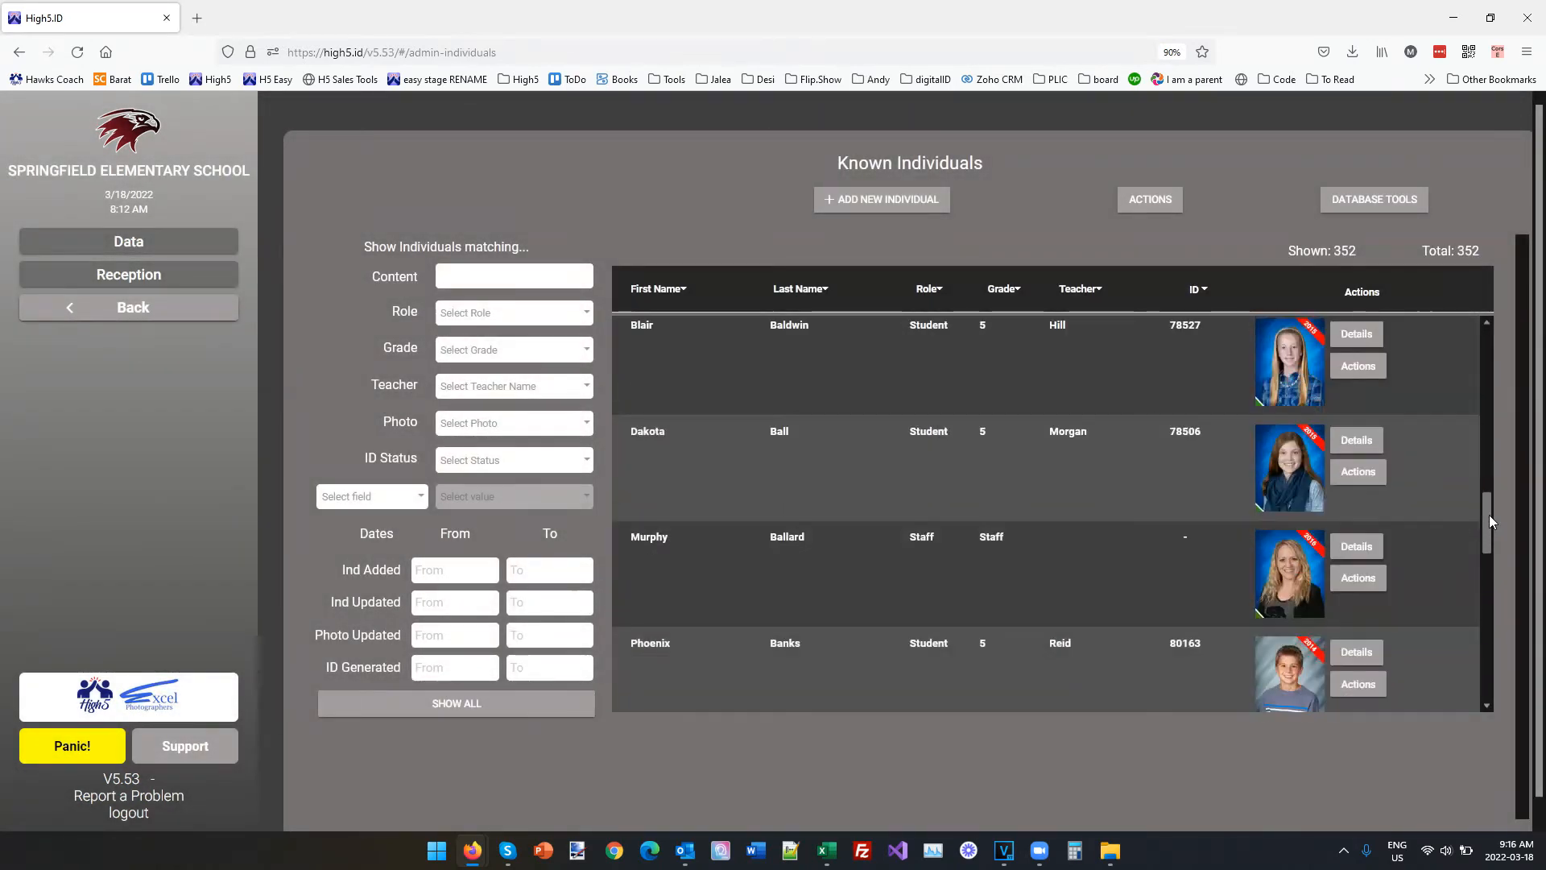
{"action": "left_click", "coordinate": [1359, 441]}
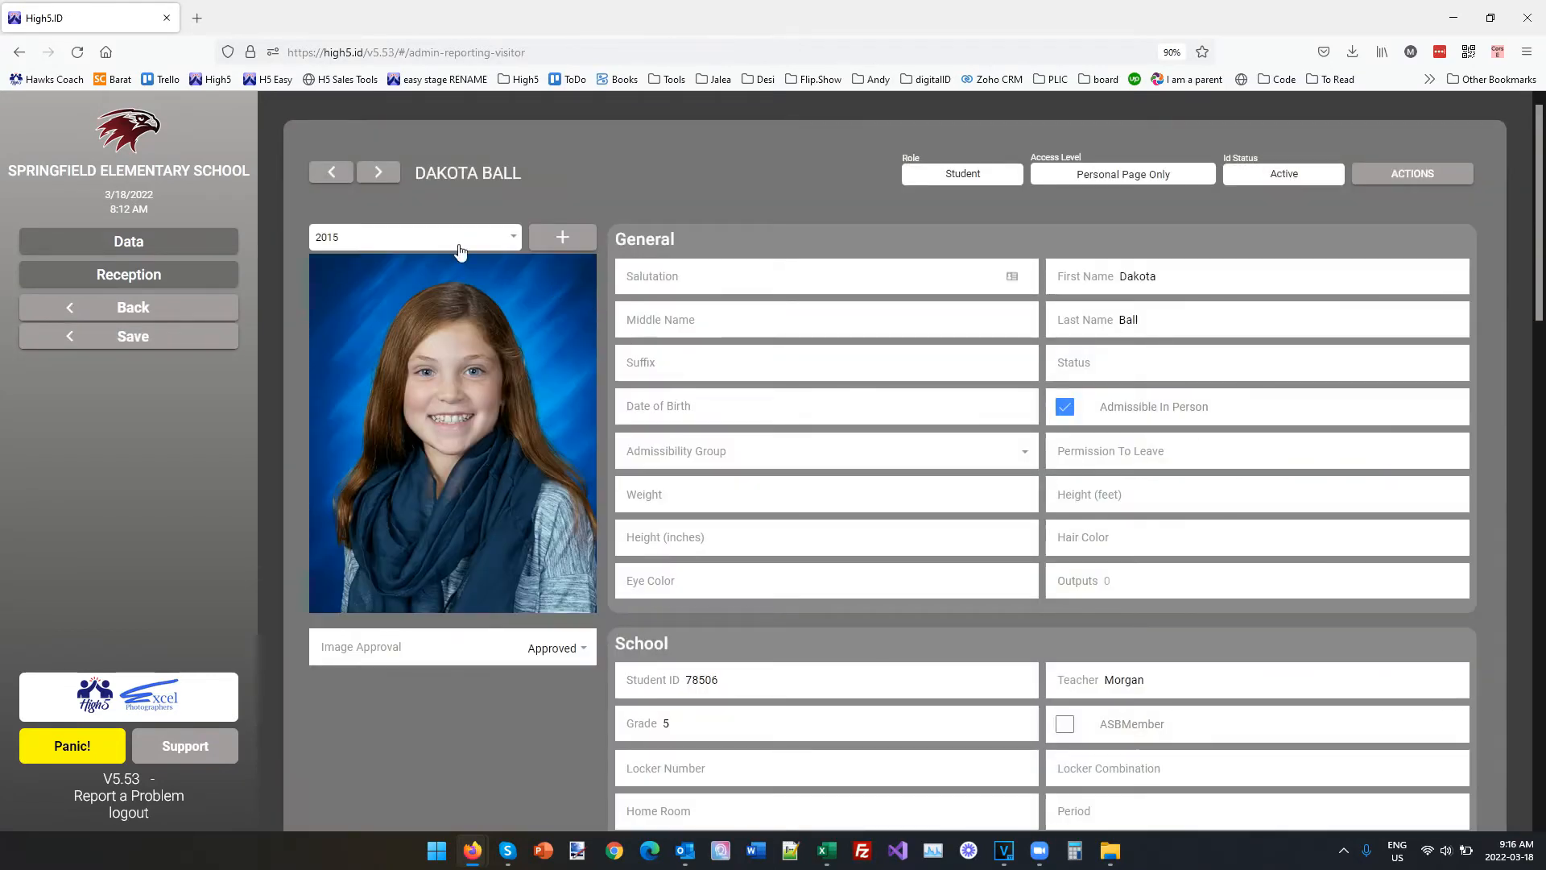
View the student's photos for 2011, 2012, 2013, 2014 and 2015 in turn.
{"action": "left_click", "coordinate": [459, 241]}
{"action": "left_click", "coordinate": [379, 240]}
{"action": "left_click", "coordinate": [415, 243]}
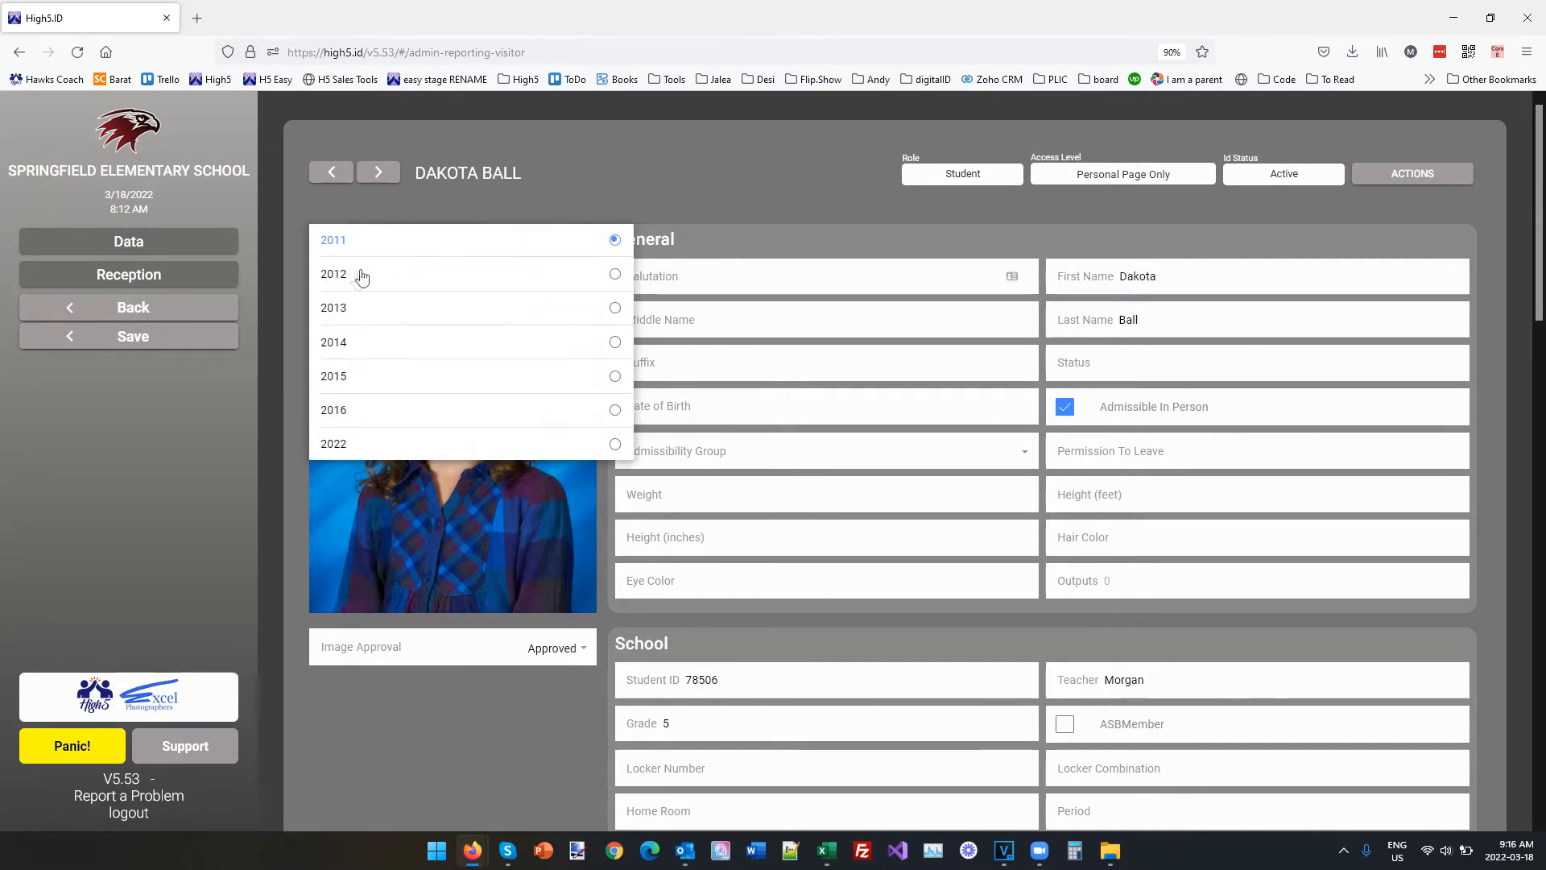
{"action": "left_click", "coordinate": [355, 271]}
{"action": "left_click", "coordinate": [414, 239]}
{"action": "left_click", "coordinate": [401, 305]}
{"action": "left_click", "coordinate": [398, 245]}
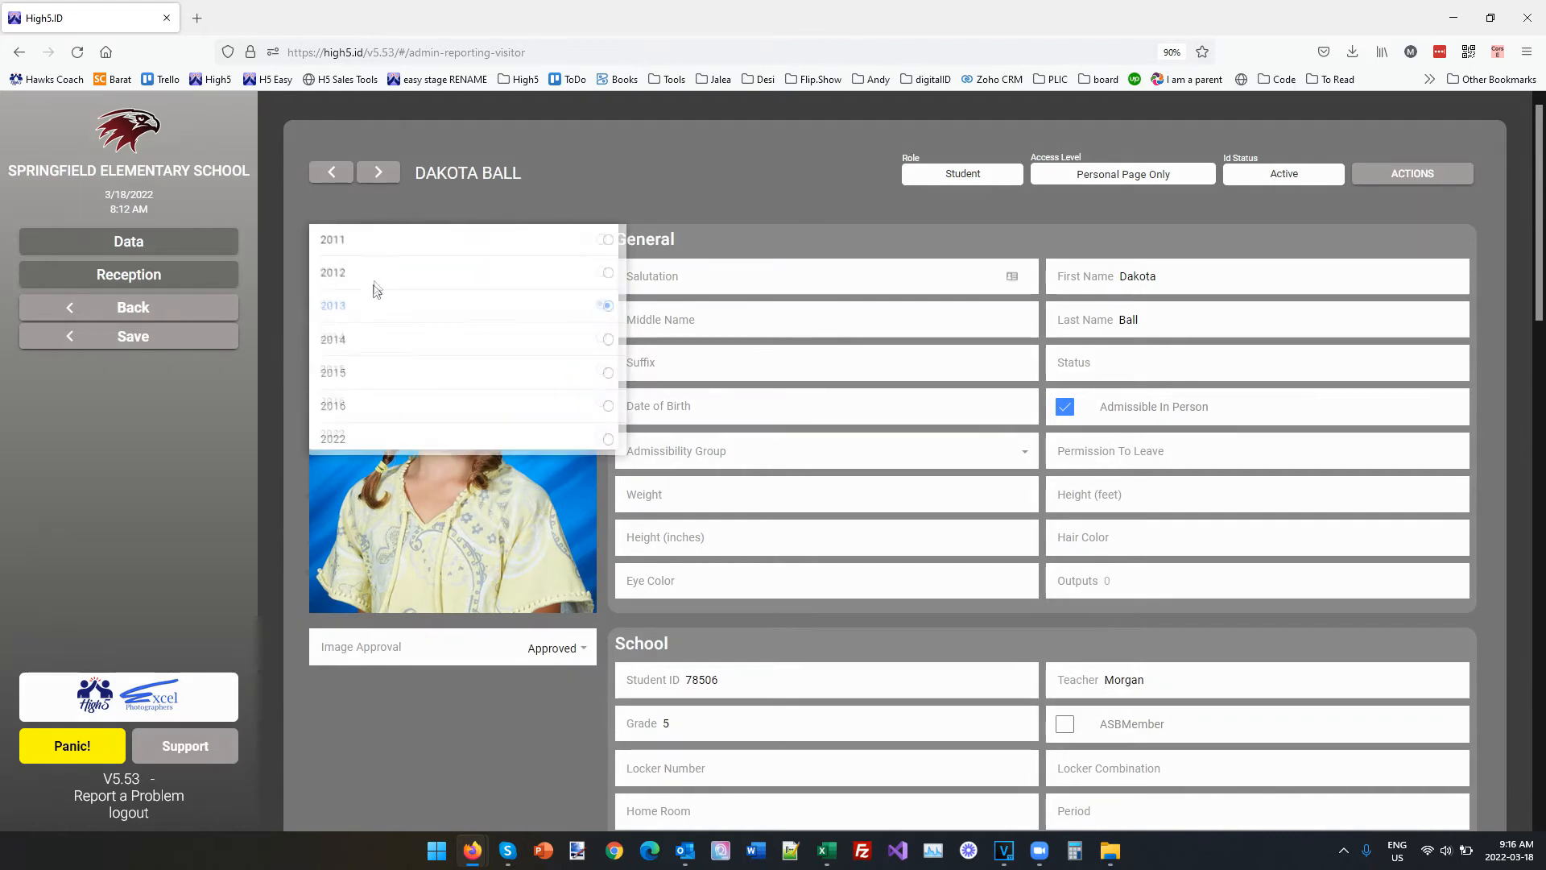
{"action": "left_click", "coordinate": [331, 349]}
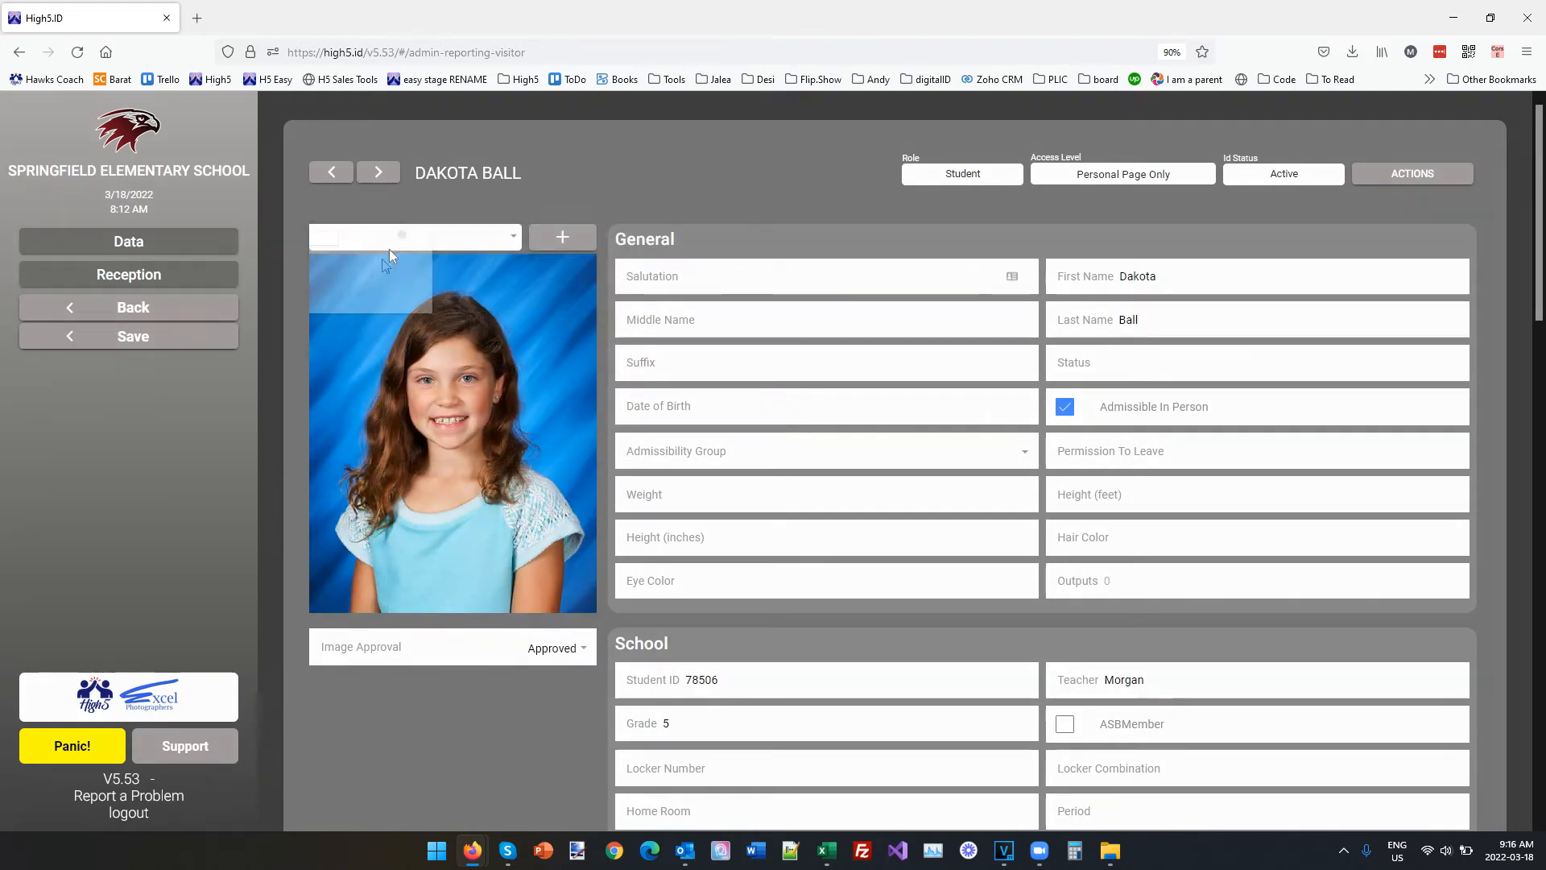
{"action": "left_click", "coordinate": [391, 249]}
{"action": "left_click", "coordinate": [335, 376]}
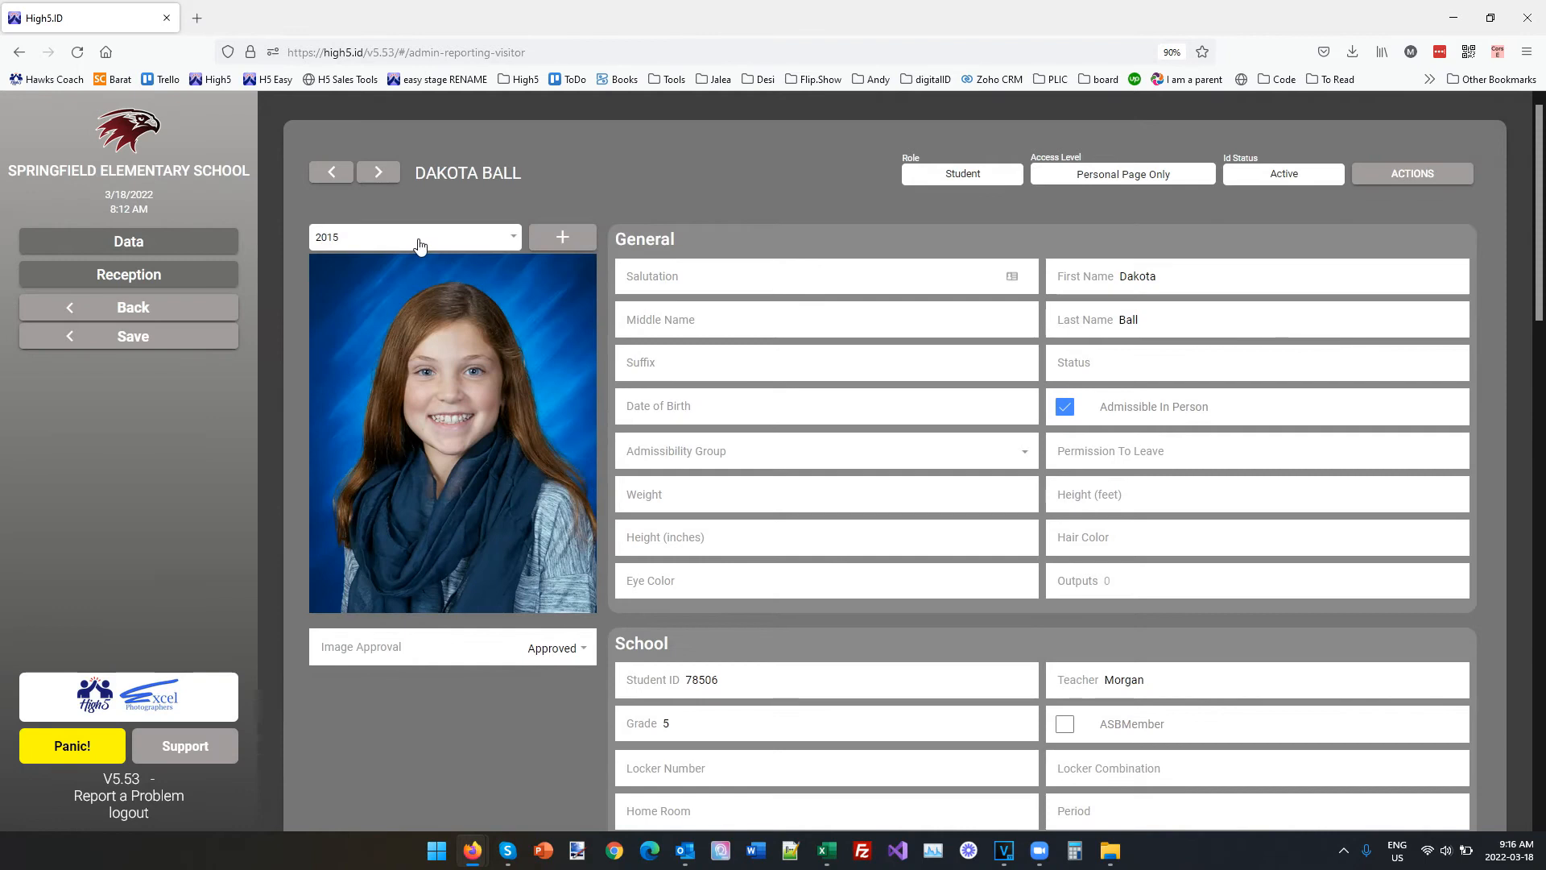
View the student's 2016 photo entry and review the available years.
{"action": "left_click", "coordinate": [416, 241]}
{"action": "left_click", "coordinate": [346, 410]}
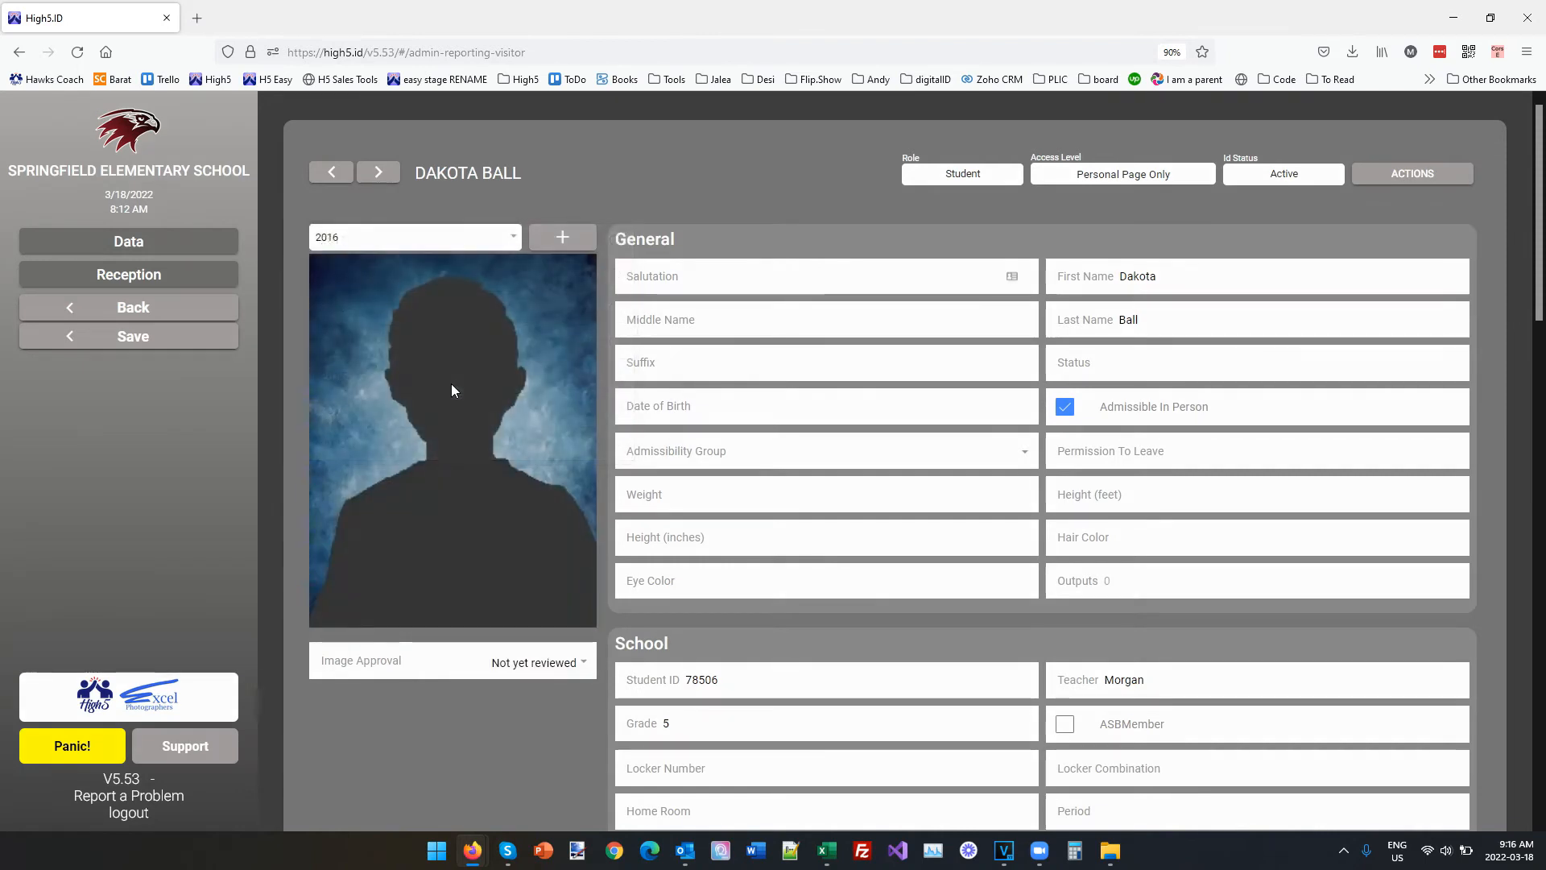
{"action": "left_click", "coordinate": [397, 243]}
{"action": "left_click", "coordinate": [516, 211]}
Leave the student's record, return to the school's administration home and open the Personal Home Pages settings.
{"action": "left_click", "coordinate": [145, 308]}
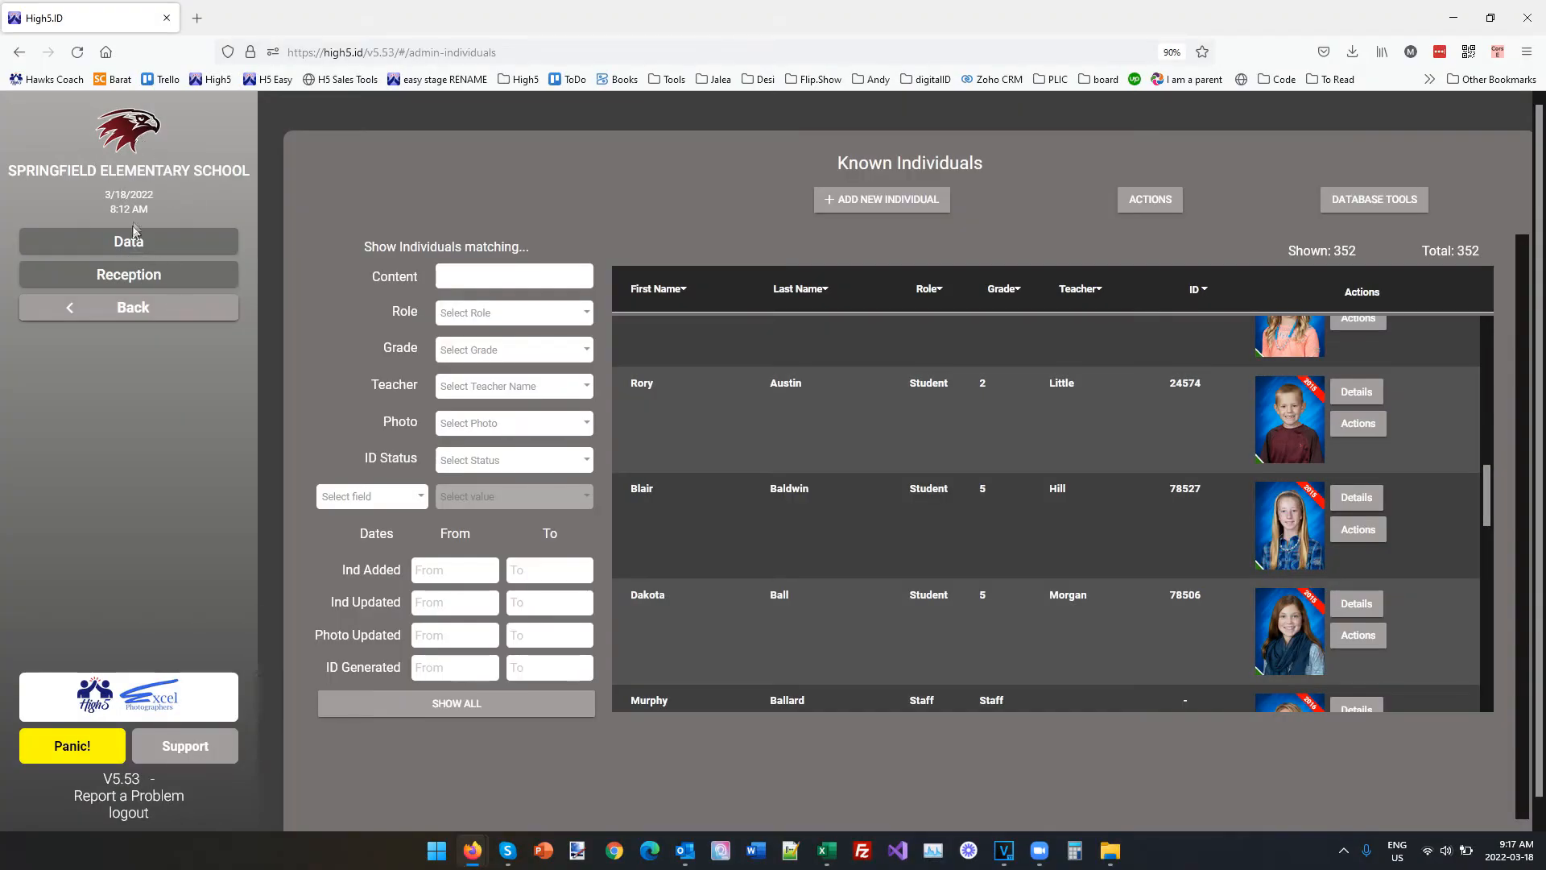
{"action": "left_click", "coordinate": [129, 139]}
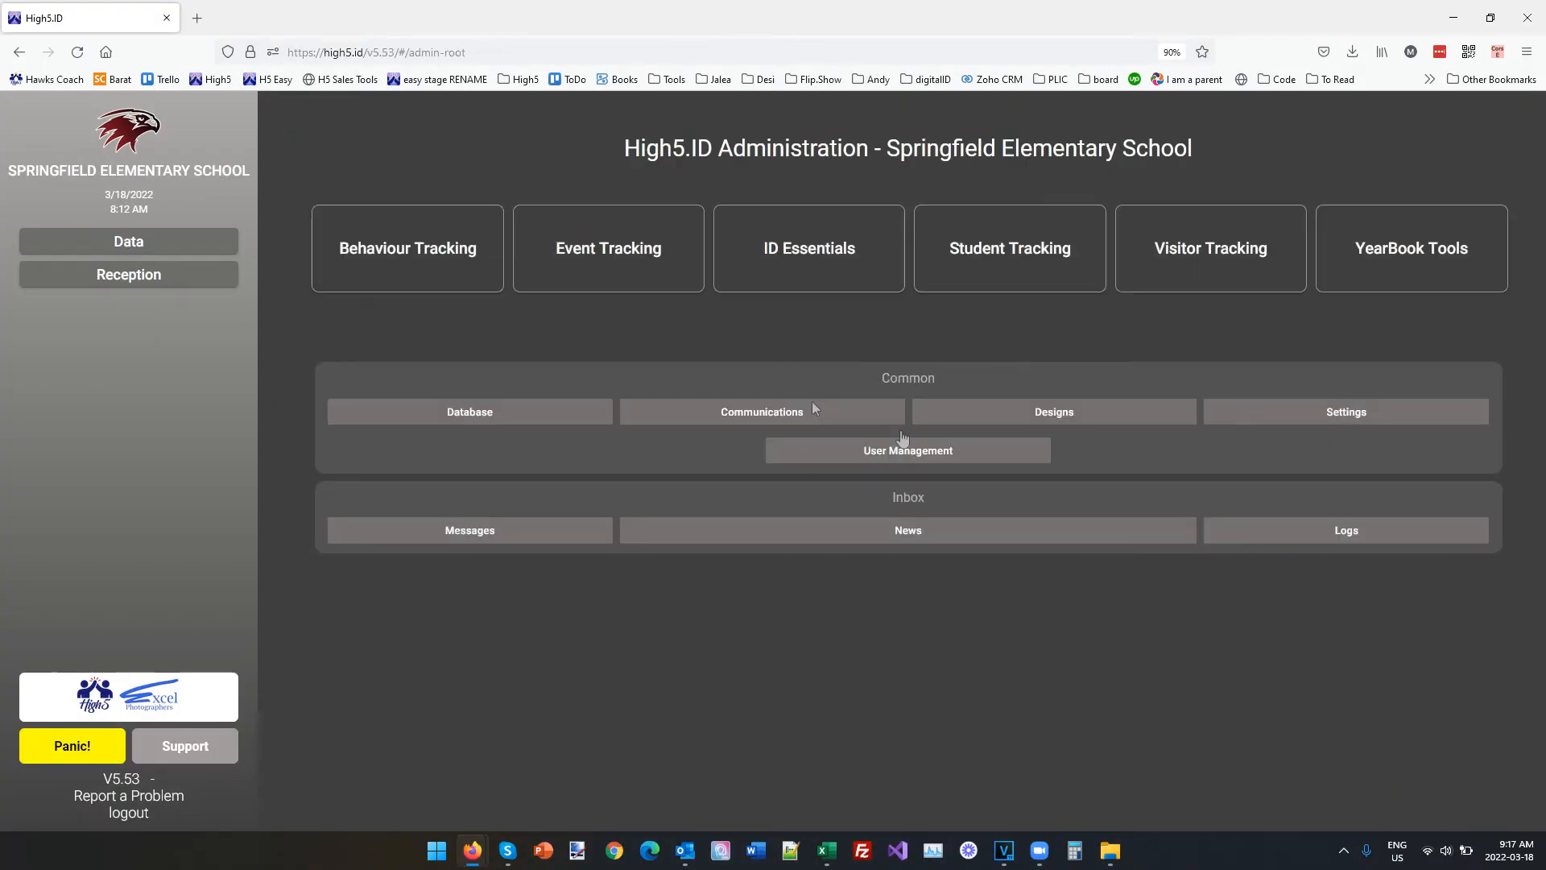
{"action": "left_click", "coordinate": [1327, 418]}
{"action": "left_click", "coordinate": [815, 522]}
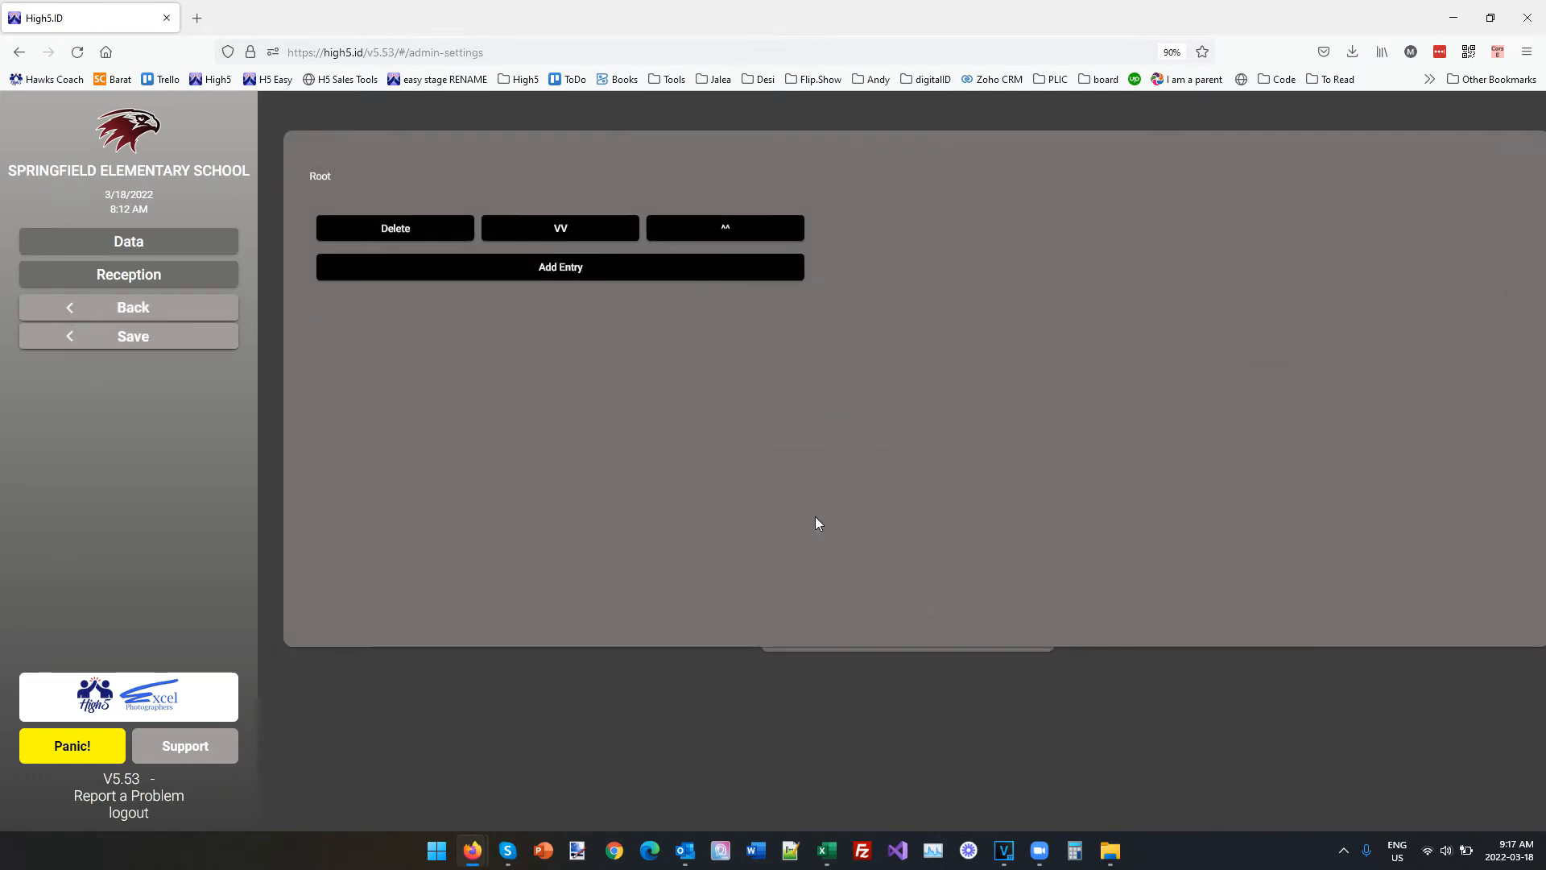
Add a personal home page entry with the display name "Watch me grow" and the type Watch me grow.
{"action": "scroll", "coordinate": [588, 449], "scroll_direction": "down", "scroll_amount": 2}
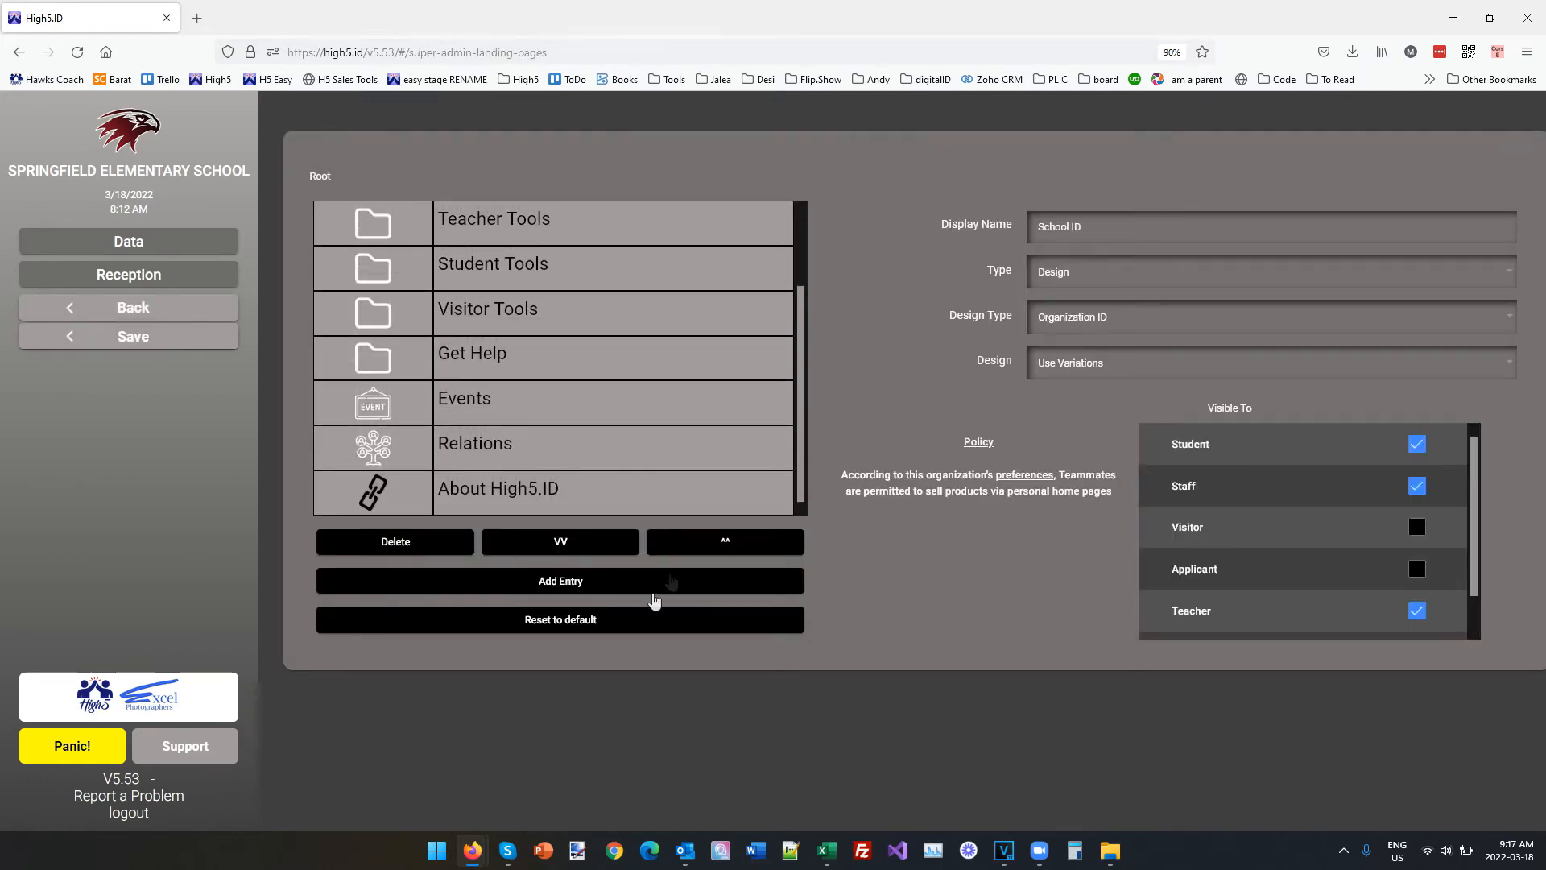
{"action": "left_click", "coordinate": [548, 587]}
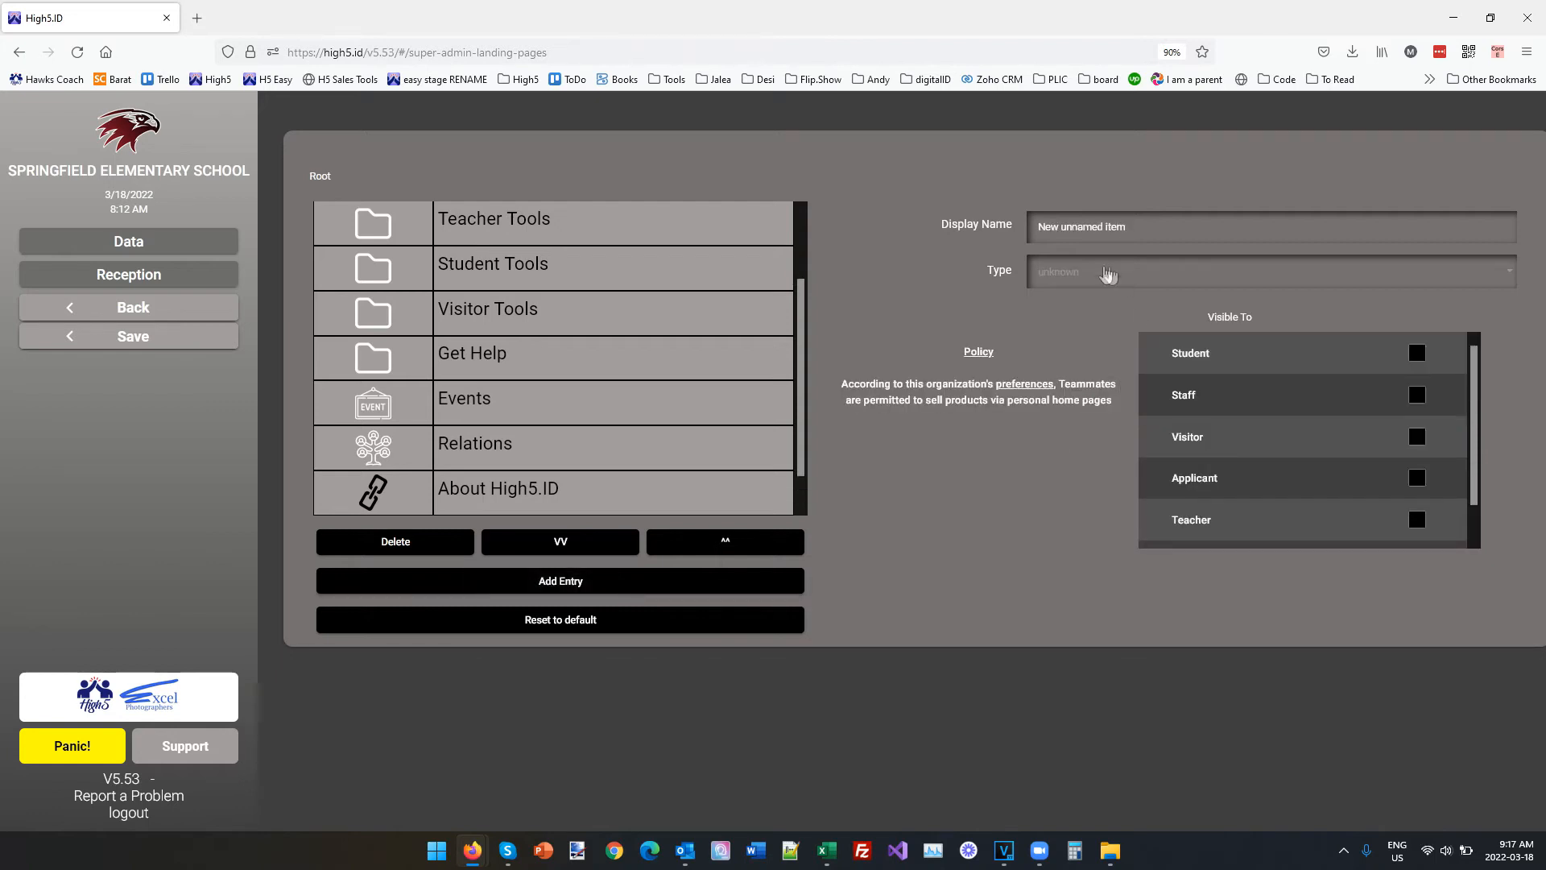
{"action": "left_click_drag", "start_coordinate": [1136, 229], "coordinate": [915, 241]}
{"action": "type", "text": "Watch me grow"}
{"action": "left_click", "coordinate": [1084, 272]}
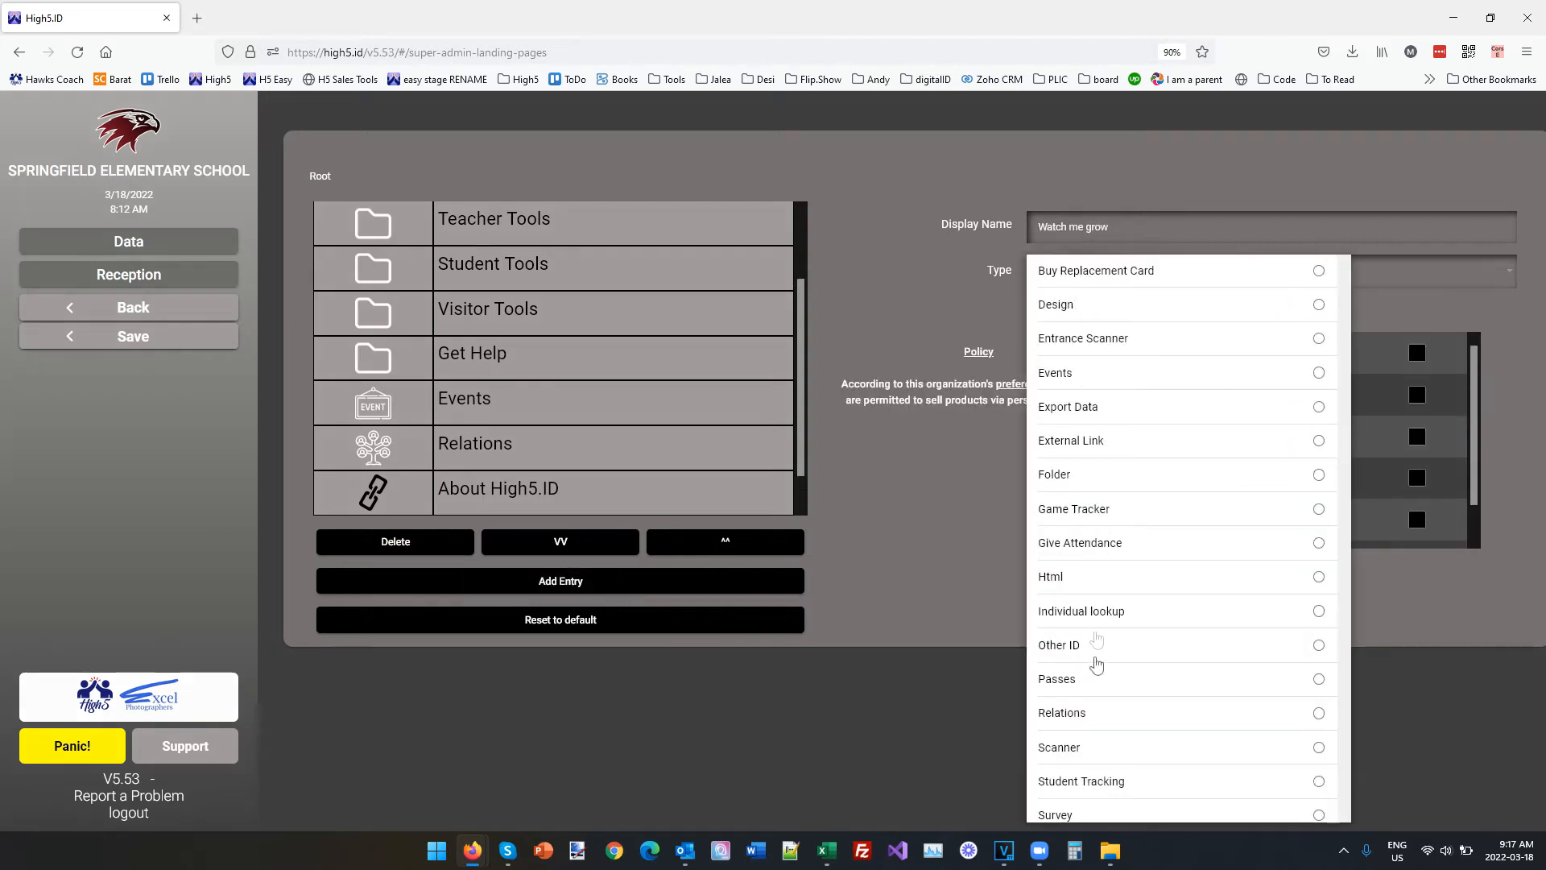
{"action": "scroll", "coordinate": [1090, 642], "scroll_direction": "down", "scroll_amount": 3}
{"action": "left_click", "coordinate": [1075, 803]}
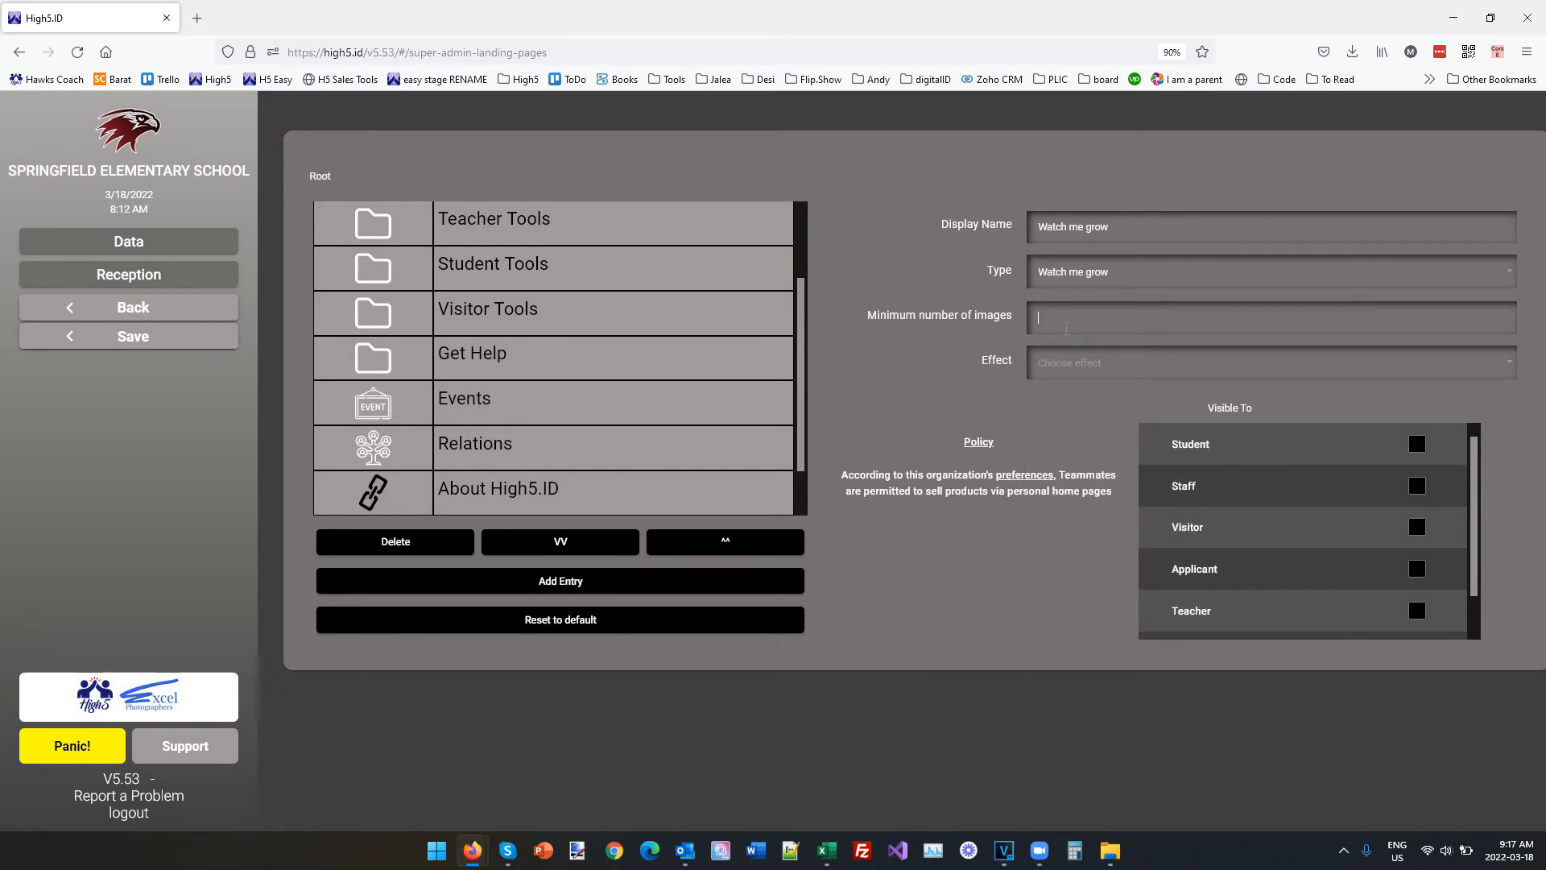
Set the entry's minimum number of images to 3 and effect to Cards, make it visible to Student, and save.
{"action": "key", "text": "Tab"}
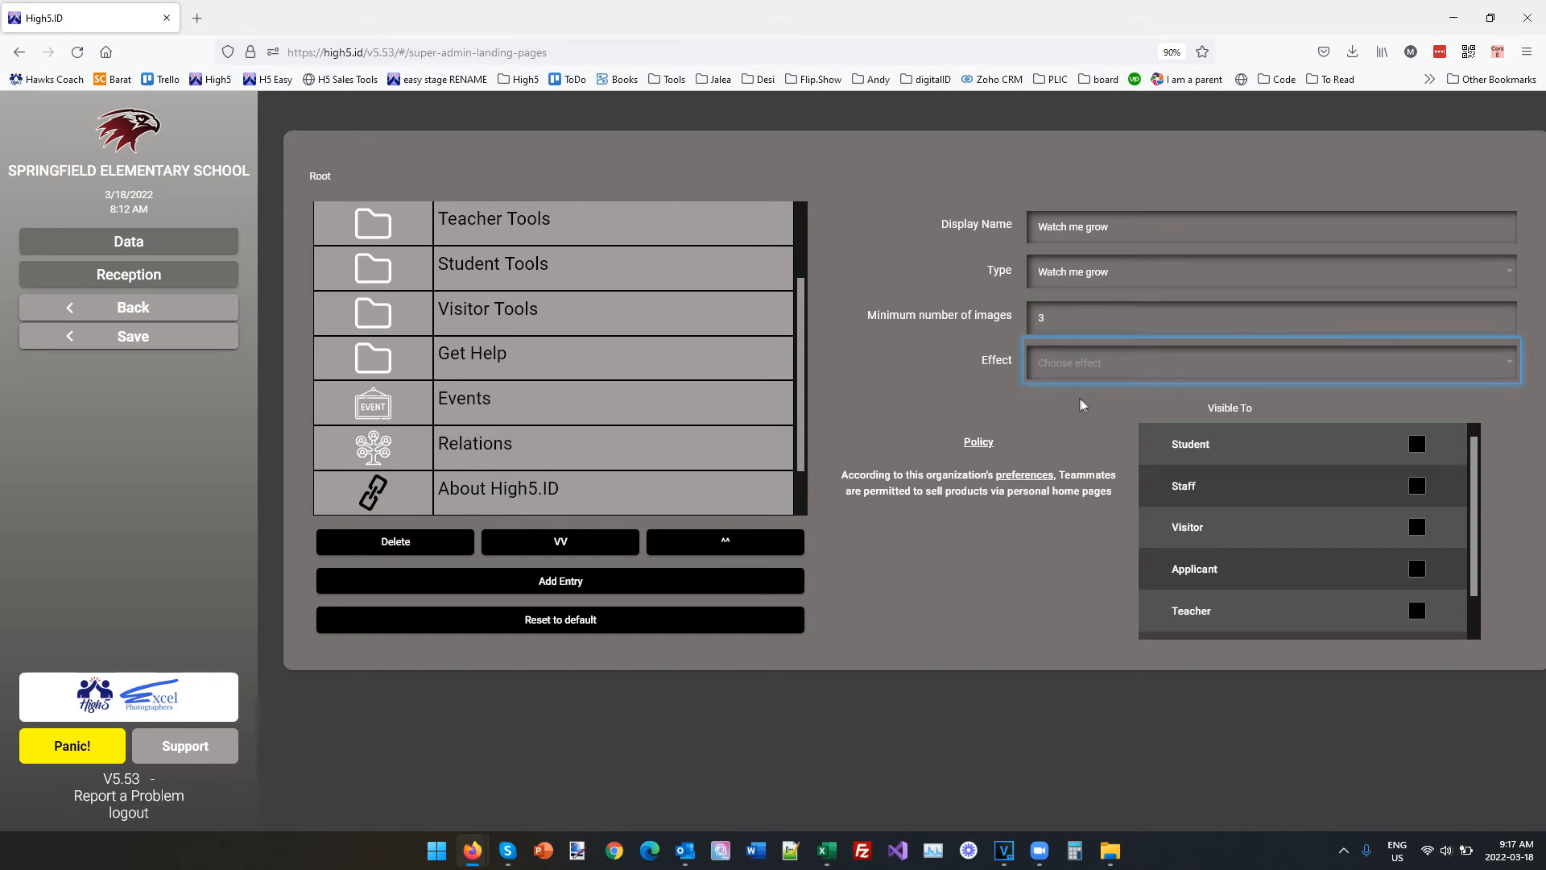
{"action": "left_click", "coordinate": [1089, 372]}
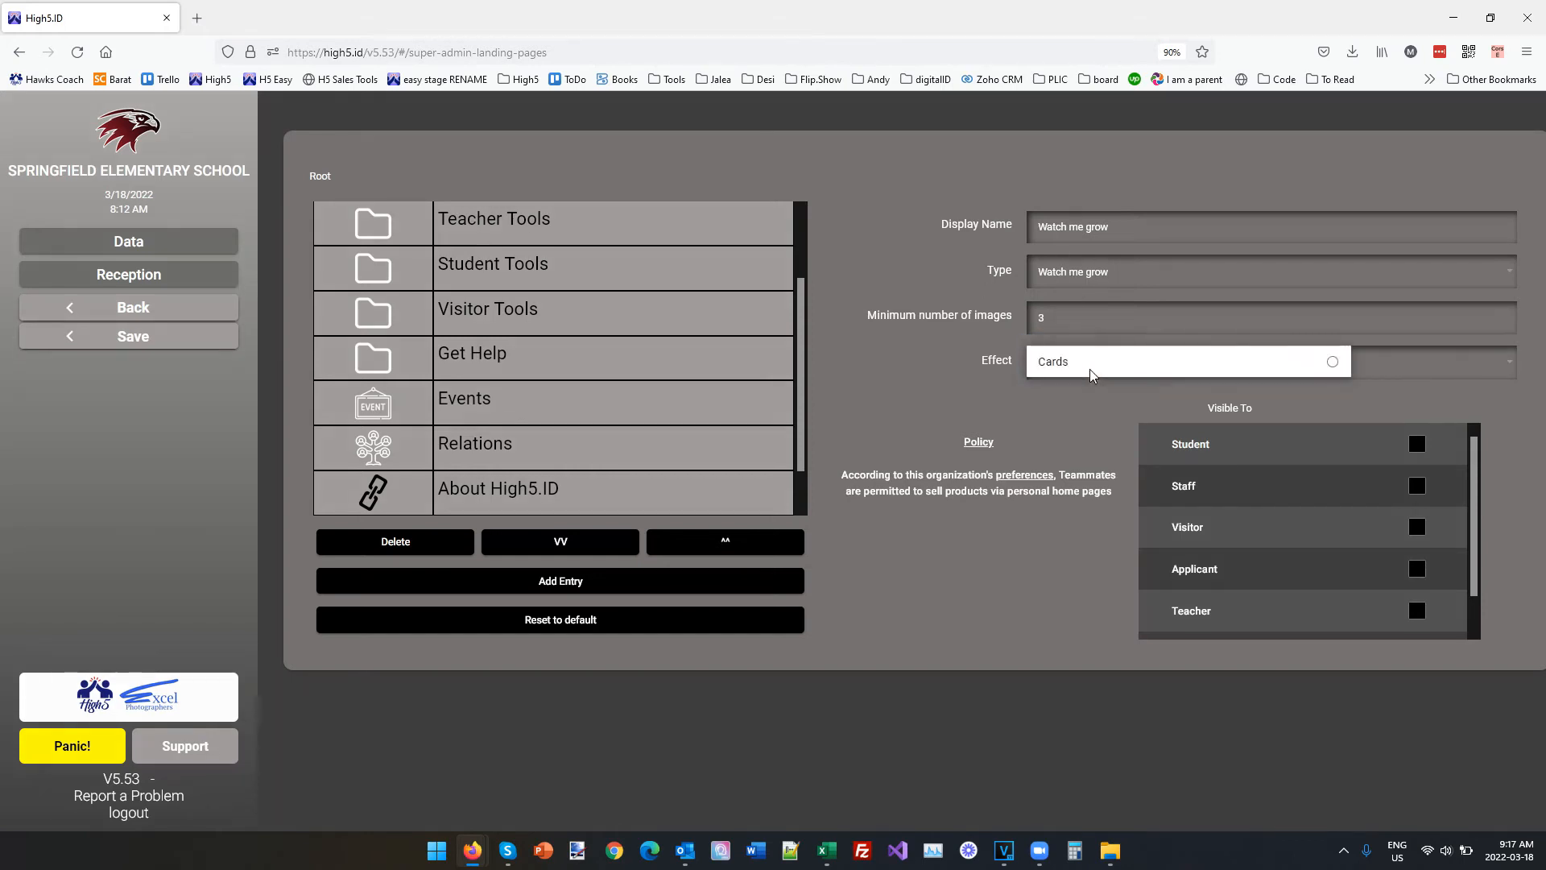
{"action": "left_click", "coordinate": [1063, 364]}
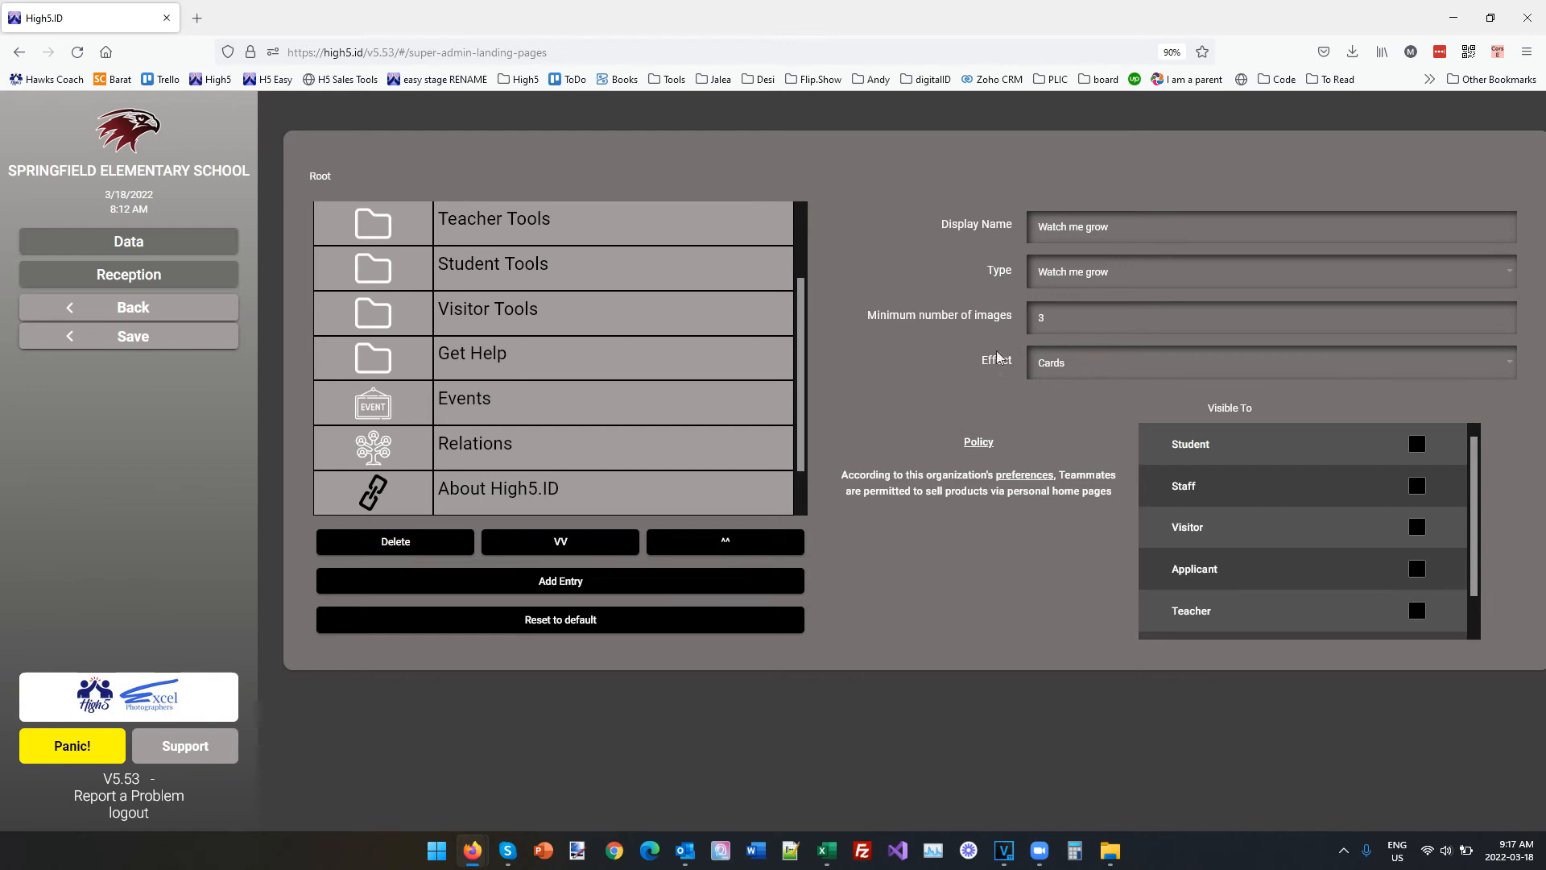
{"action": "left_click", "coordinate": [1418, 444]}
{"action": "left_click", "coordinate": [182, 350]}
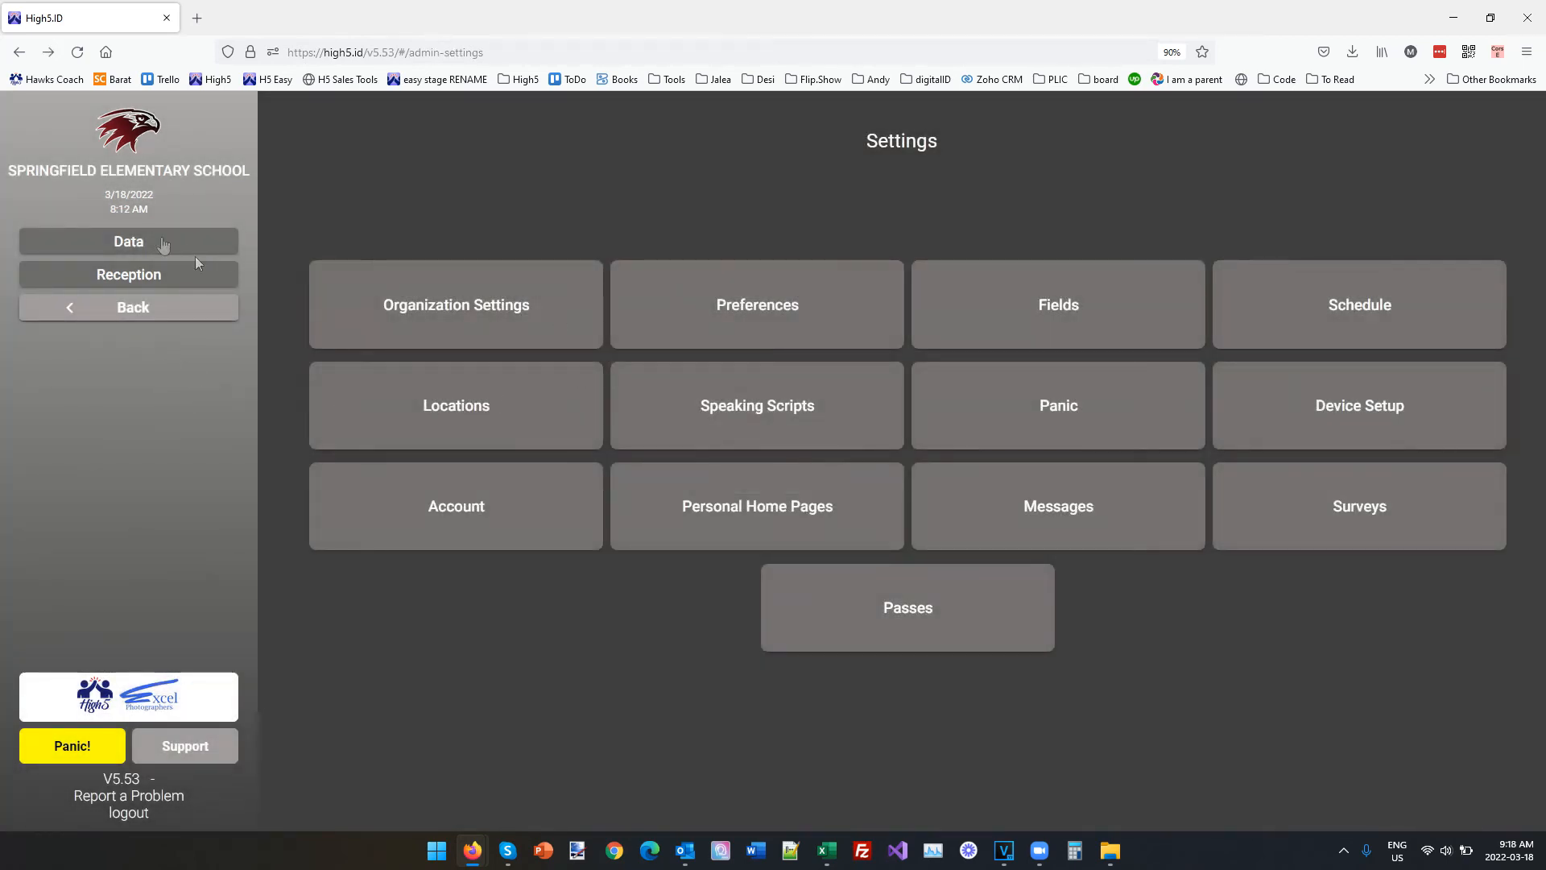
Filter the Known Individuals data to show grade 5 only.
{"action": "left_click", "coordinate": [164, 244]}
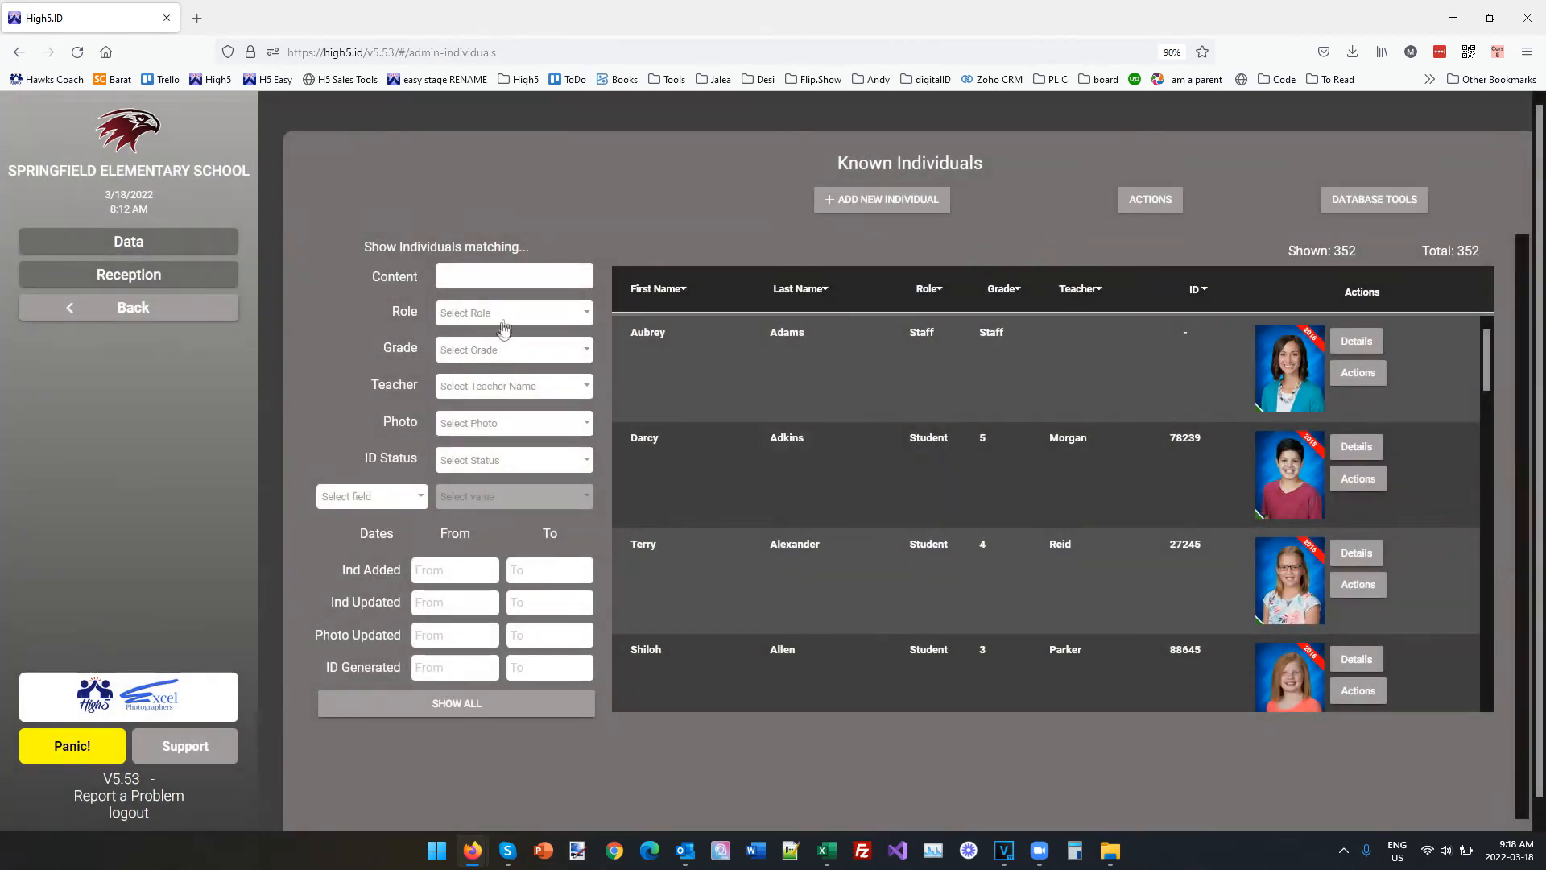
{"action": "left_click", "coordinate": [481, 354]}
{"action": "left_click", "coordinate": [716, 427]}
{"action": "left_click", "coordinate": [838, 557]}
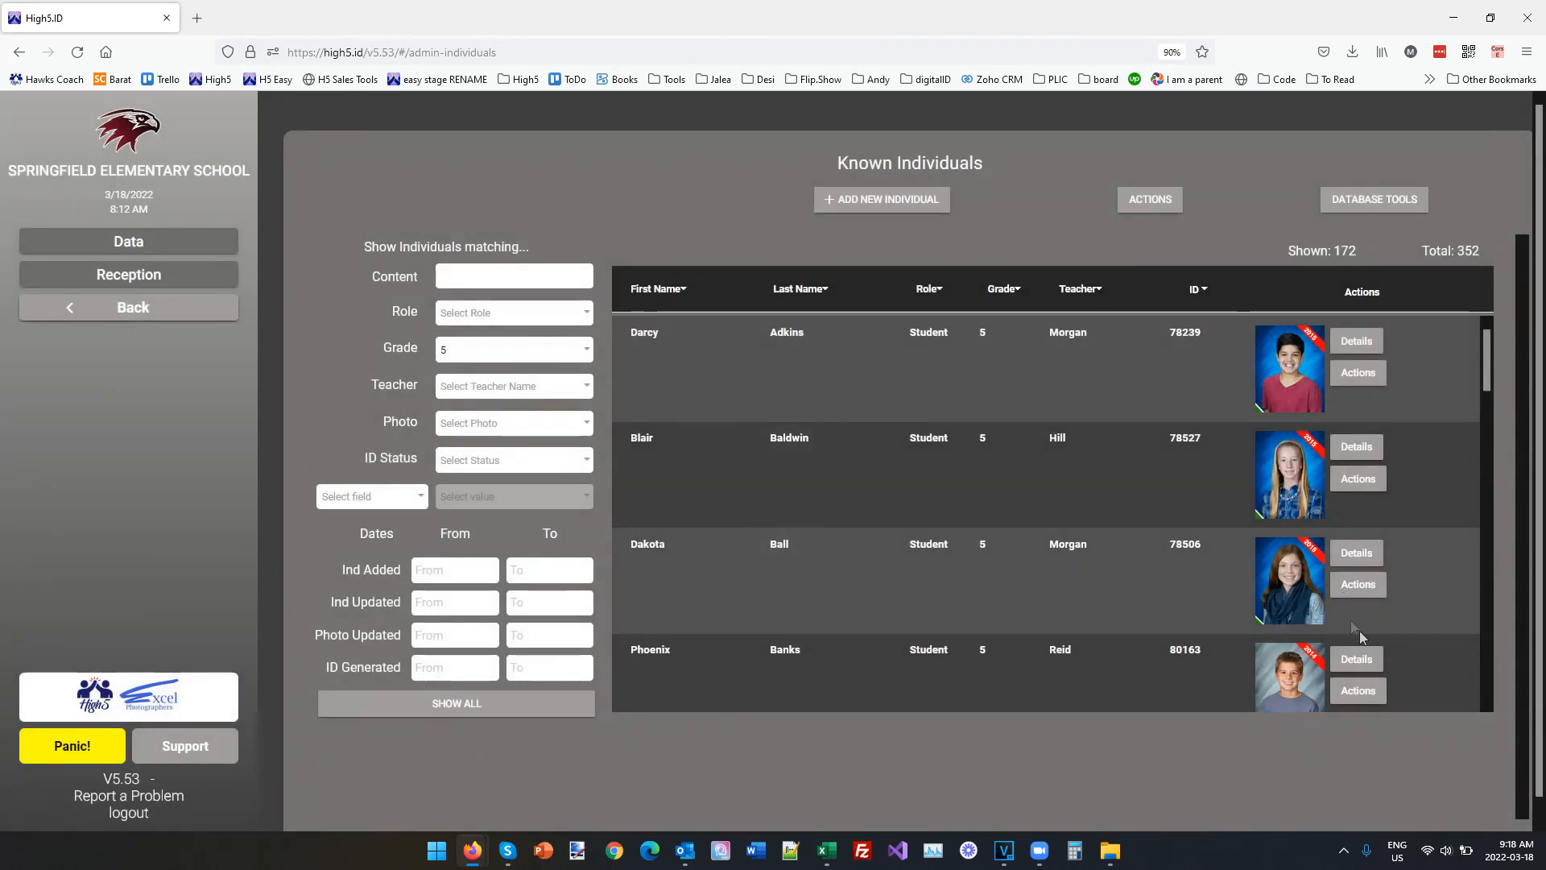
Open the personal home page of the grade 5 student listed directly below the one in a striped polo shirt.
{"action": "scroll", "coordinate": [1408, 576], "scroll_direction": "down", "scroll_amount": 5}
{"action": "scroll", "coordinate": [785, 578], "scroll_direction": "down", "scroll_amount": 2}
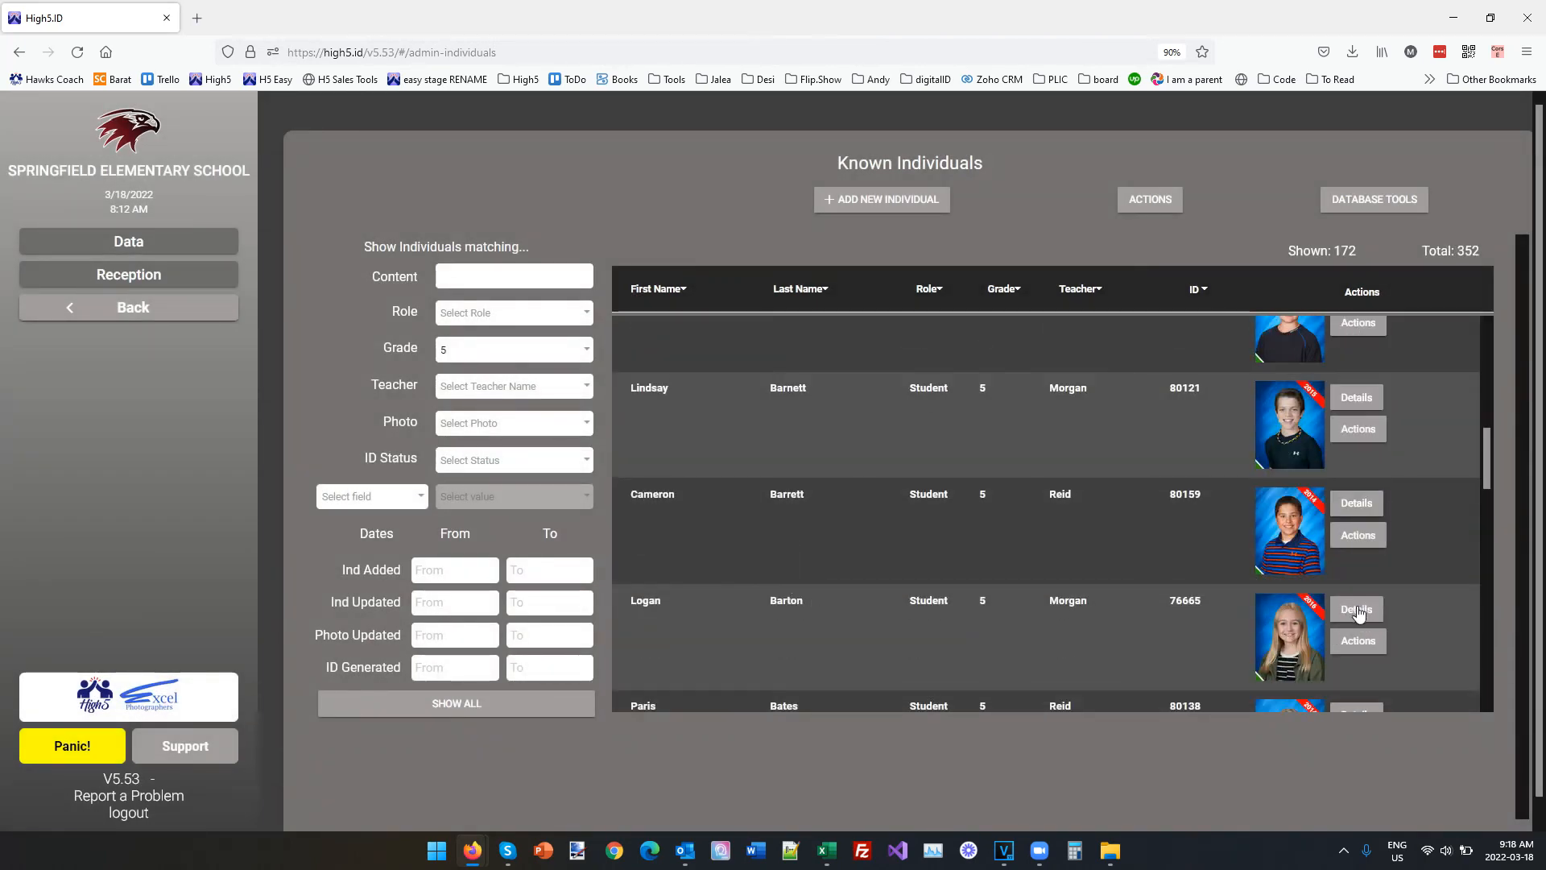
{"action": "left_click", "coordinate": [1357, 640]}
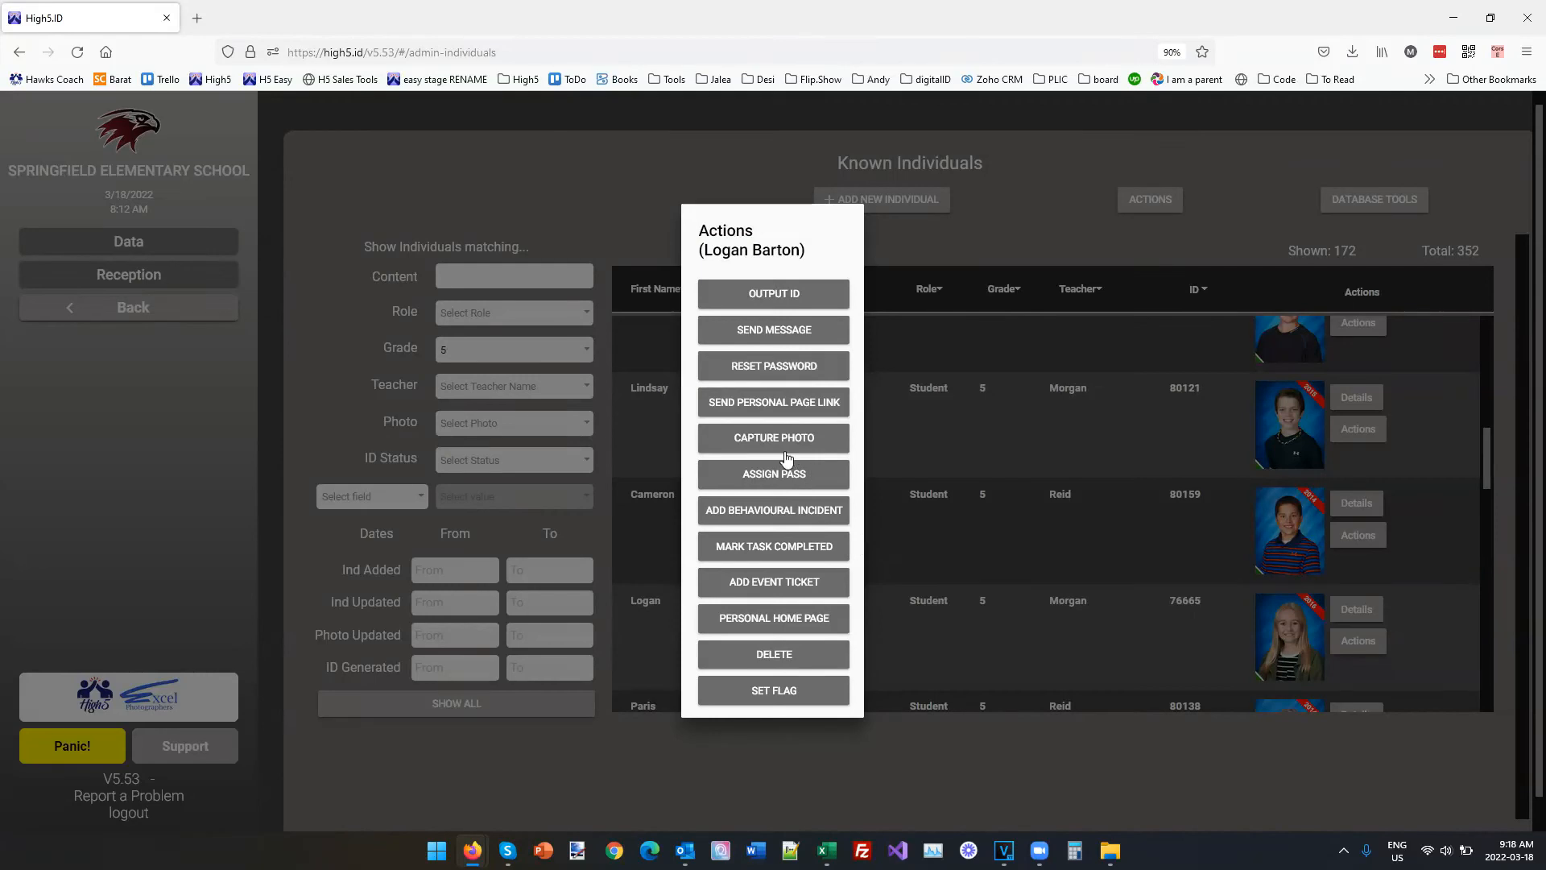
{"action": "left_click", "coordinate": [761, 619]}
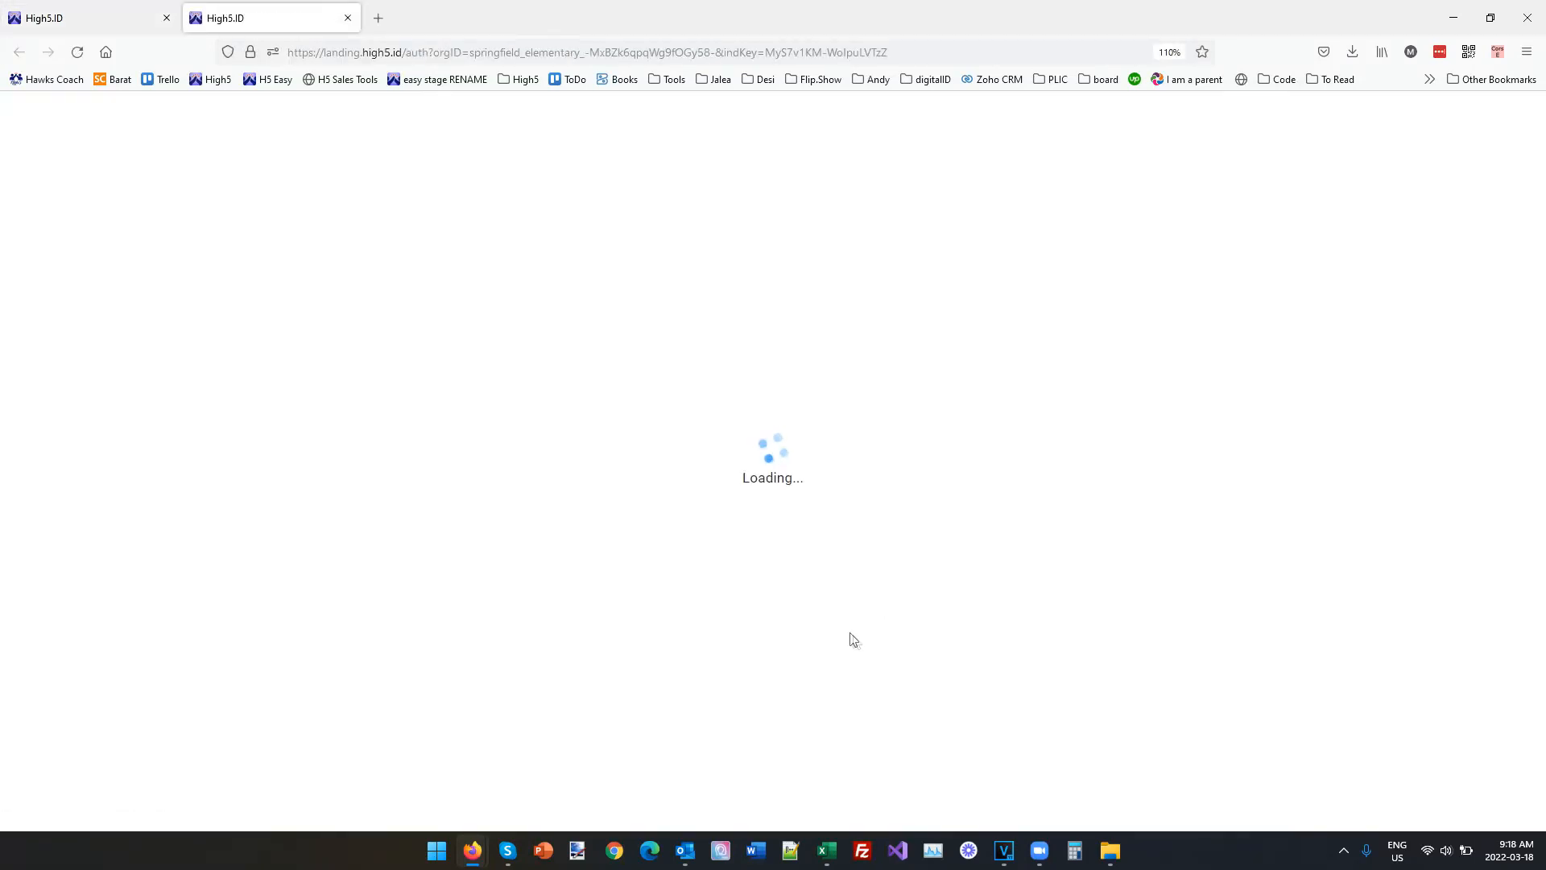
Choose a password for the student's private area, enter it again as confirmation, and sign in.
{"action": "left_click", "coordinate": [716, 548]}
{"action": "type", "text": "123"}
{"action": "key", "text": "Tab"}
{"action": "type", "text": "1234567"}
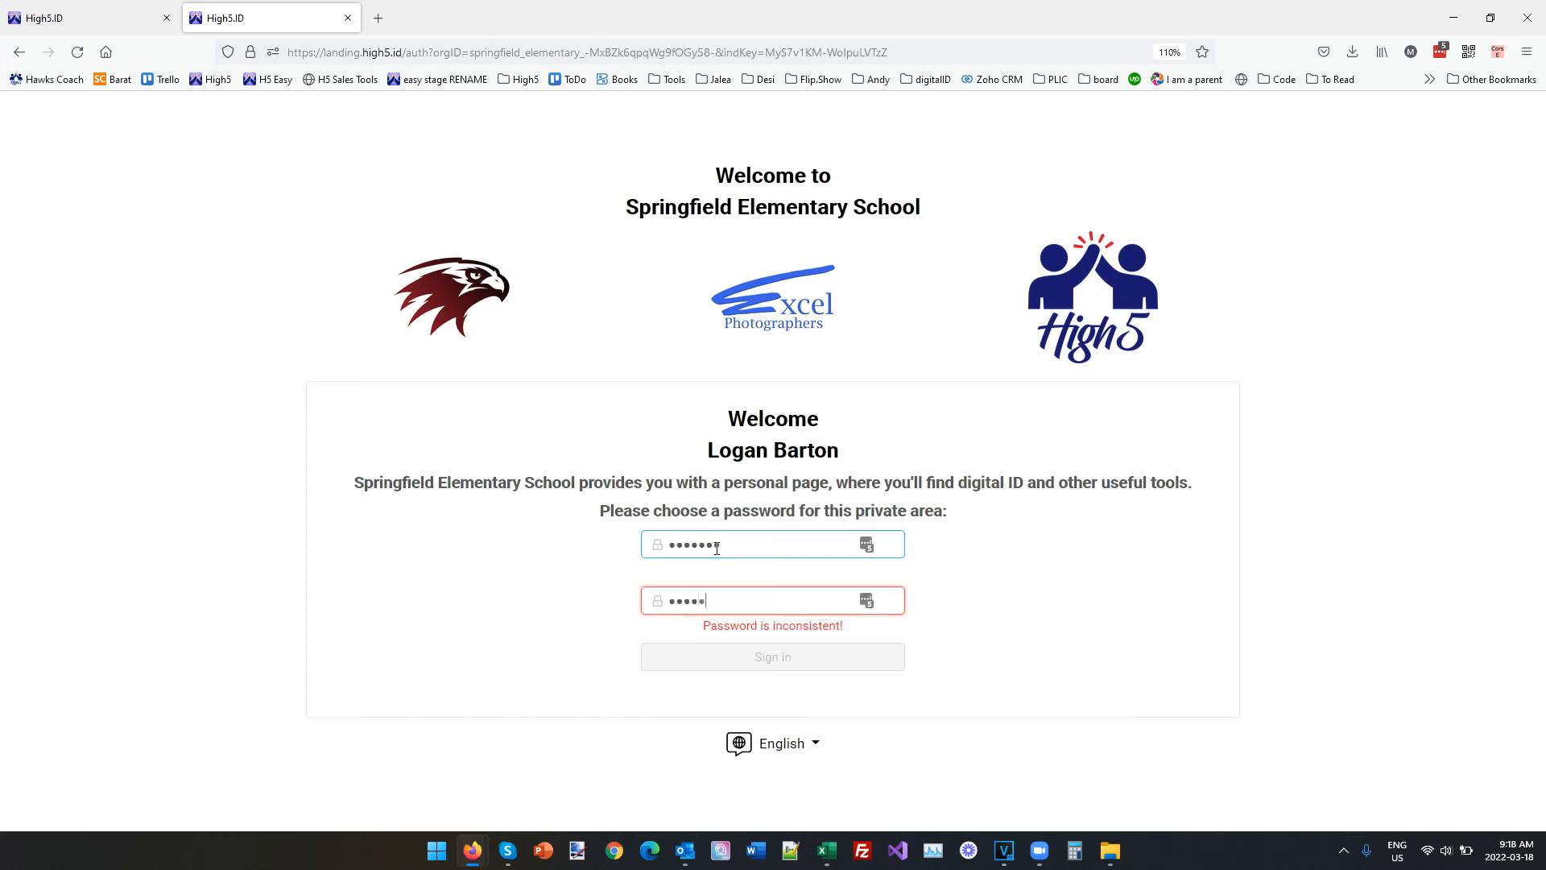
{"action": "key", "text": "Return"}
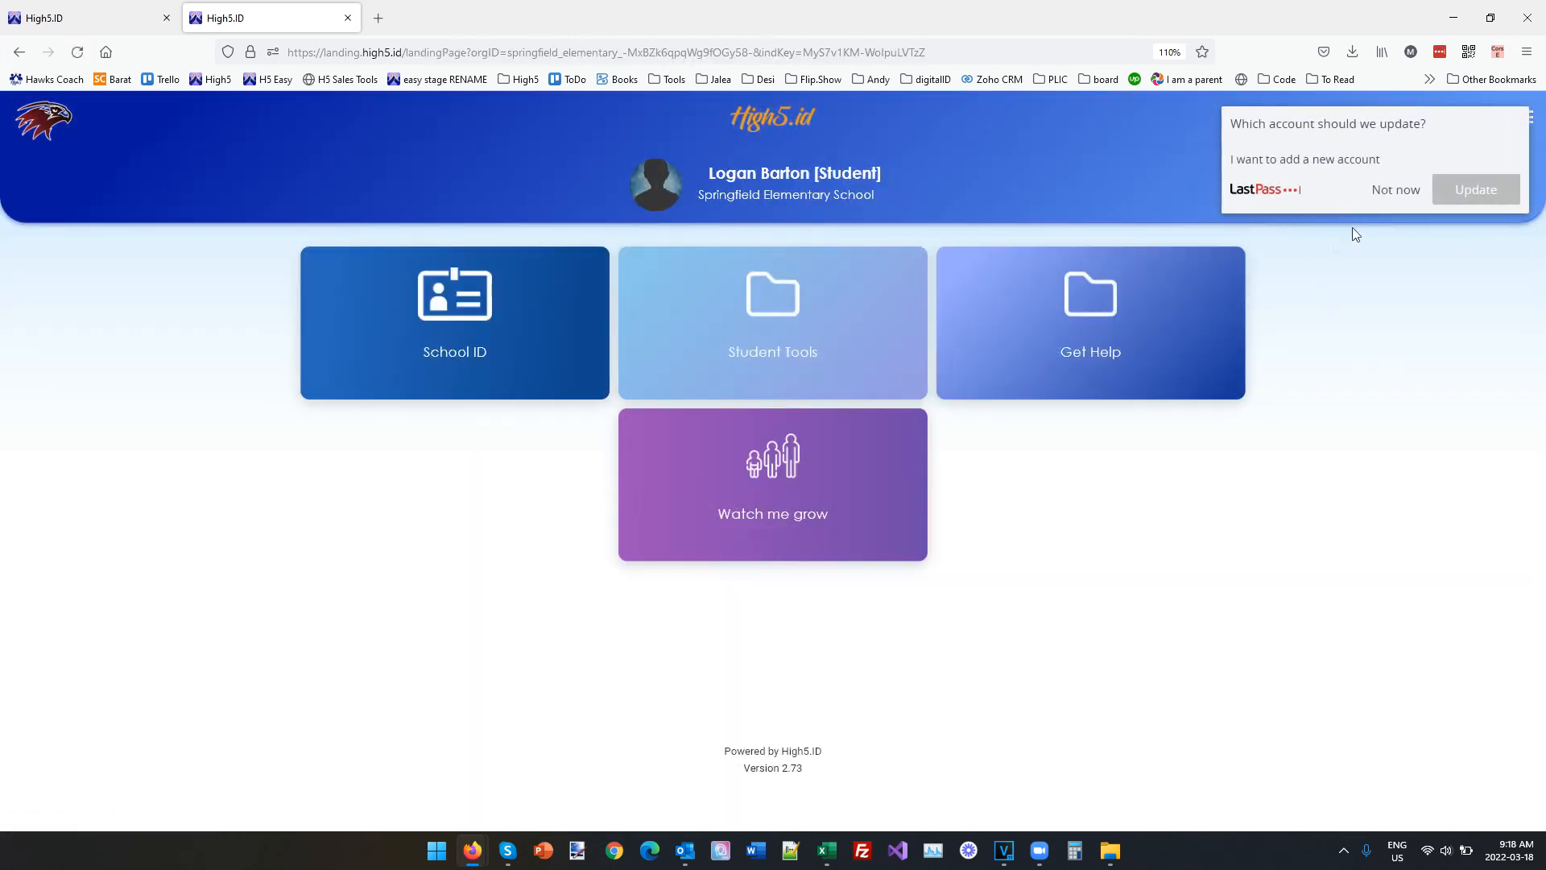
Decline the LastPass account update and open the student's Watch me grow page.
{"action": "left_click", "coordinate": [1395, 190]}
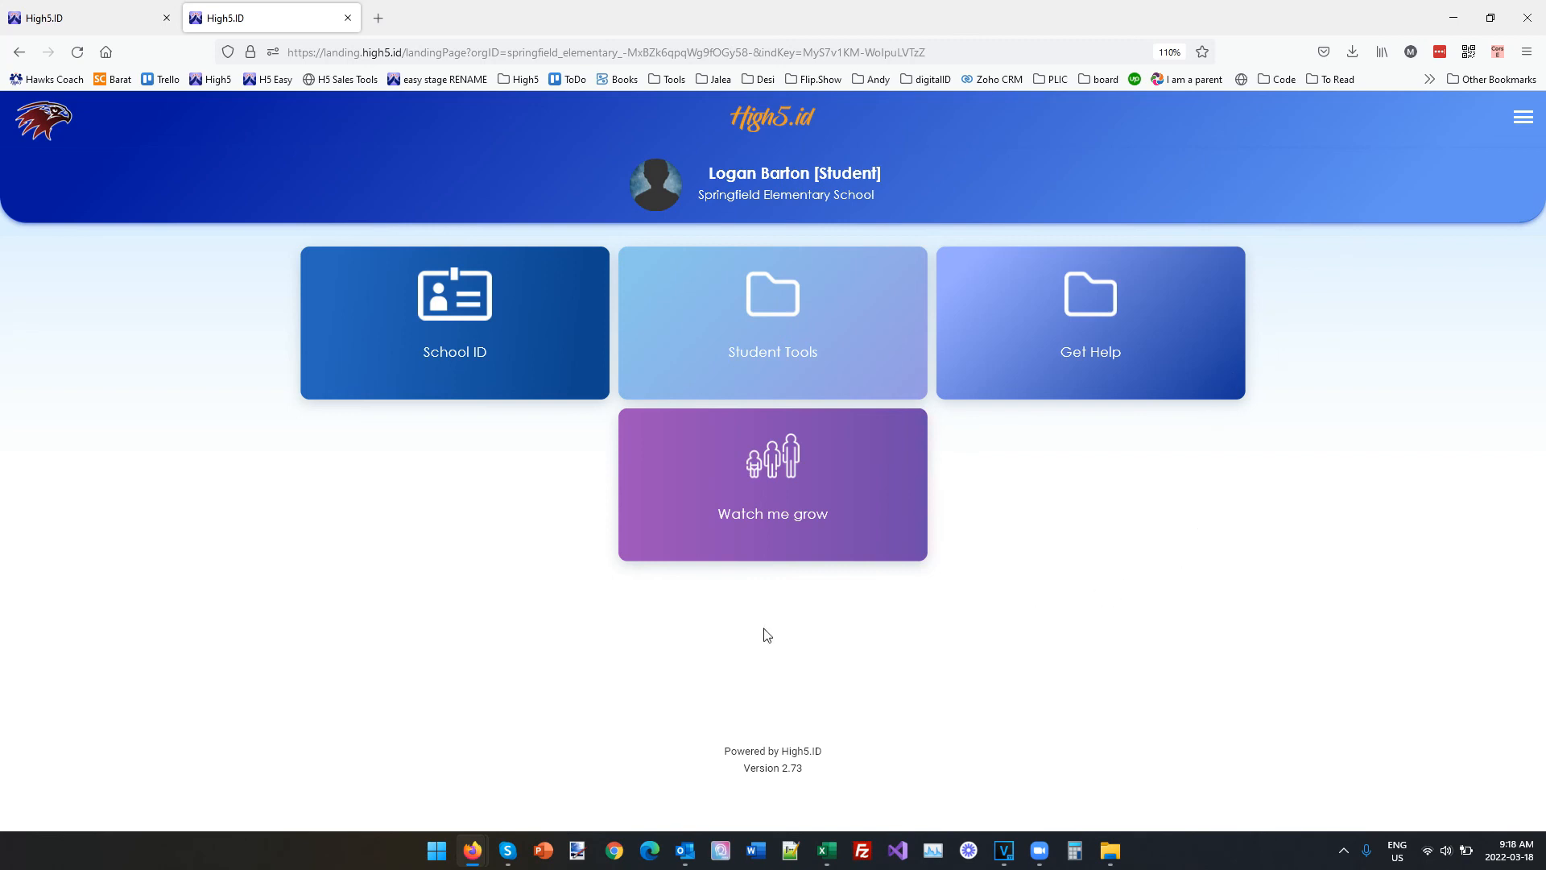
{"action": "left_click", "coordinate": [776, 490]}
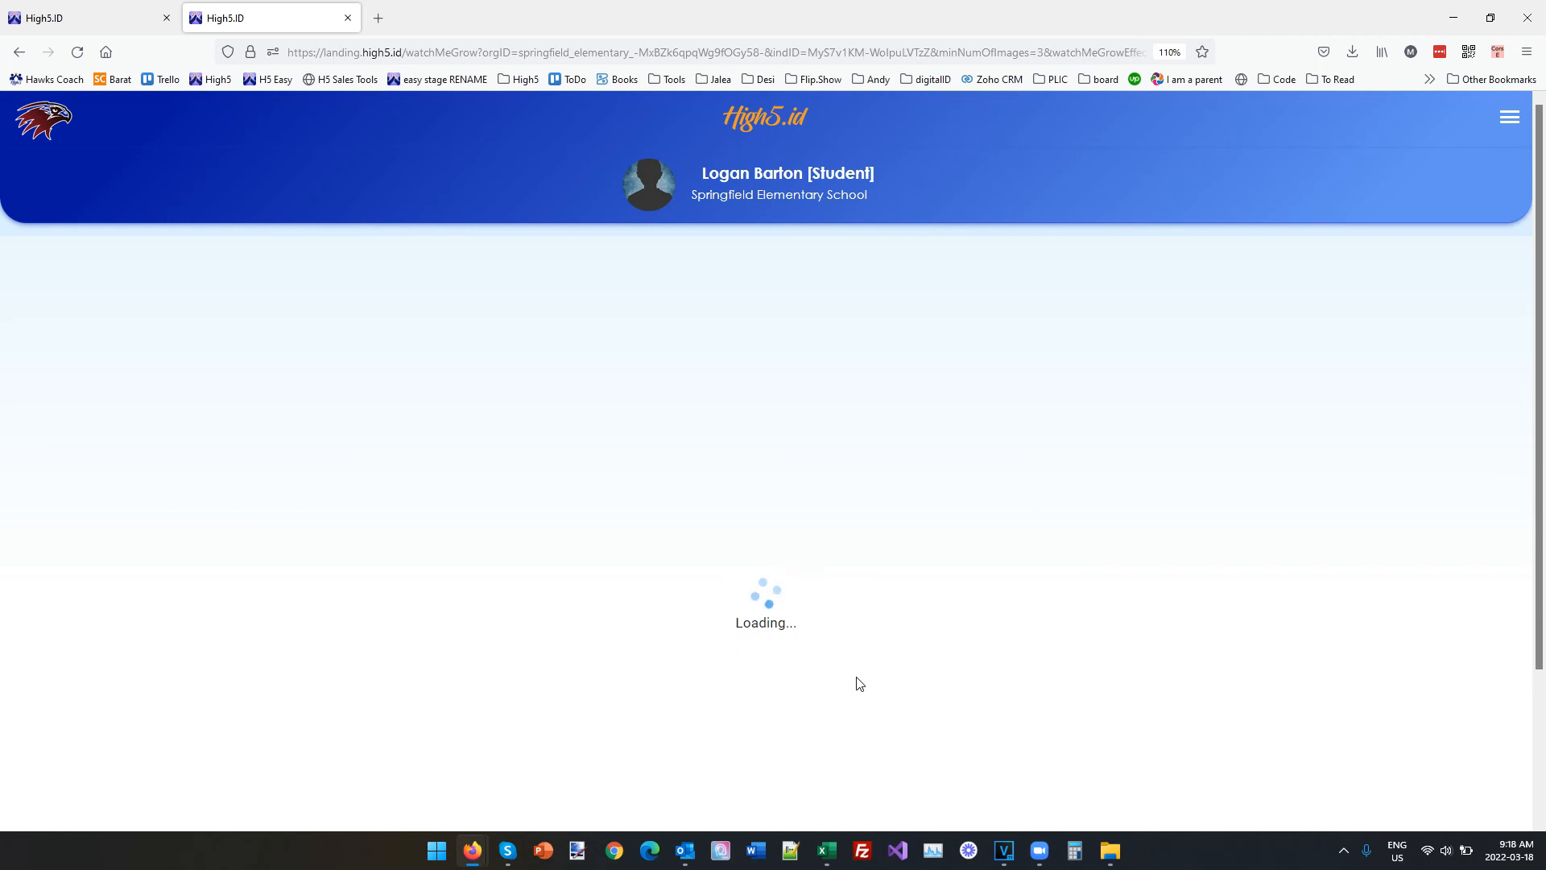